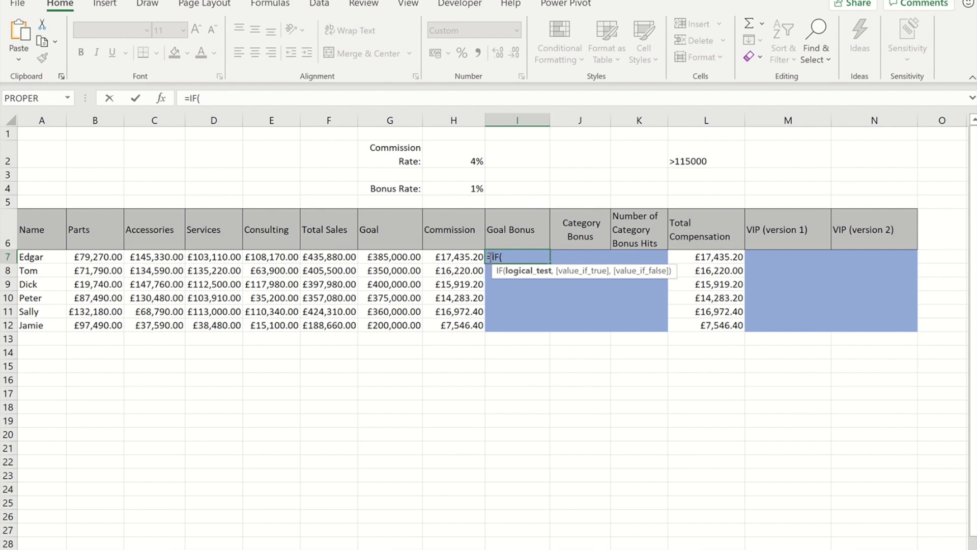
Step: Set the logical test of the IF function in Goal Bonus cell I7 to F7>G7, comparing total sales with the goal
click(160, 102)
drag(414, 244, 375, 302)
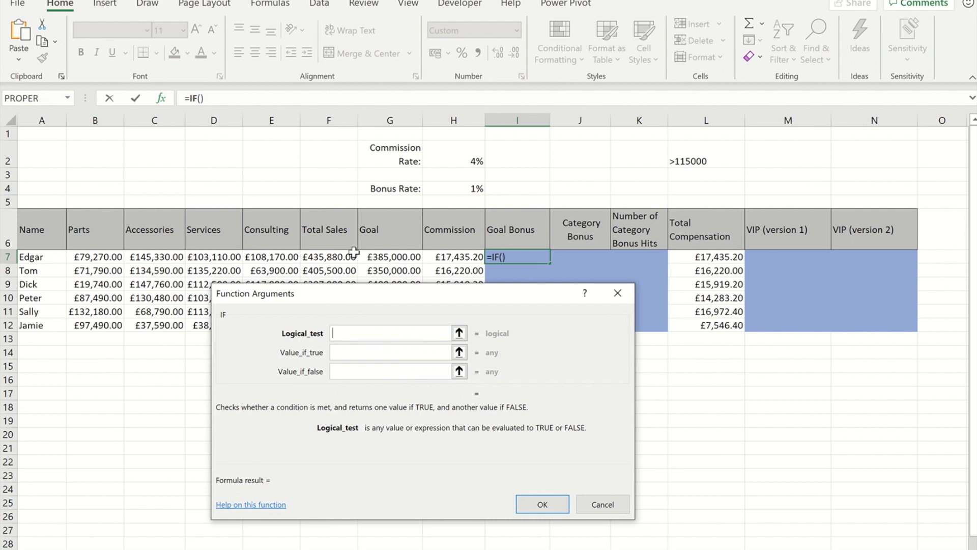
click(326, 258)
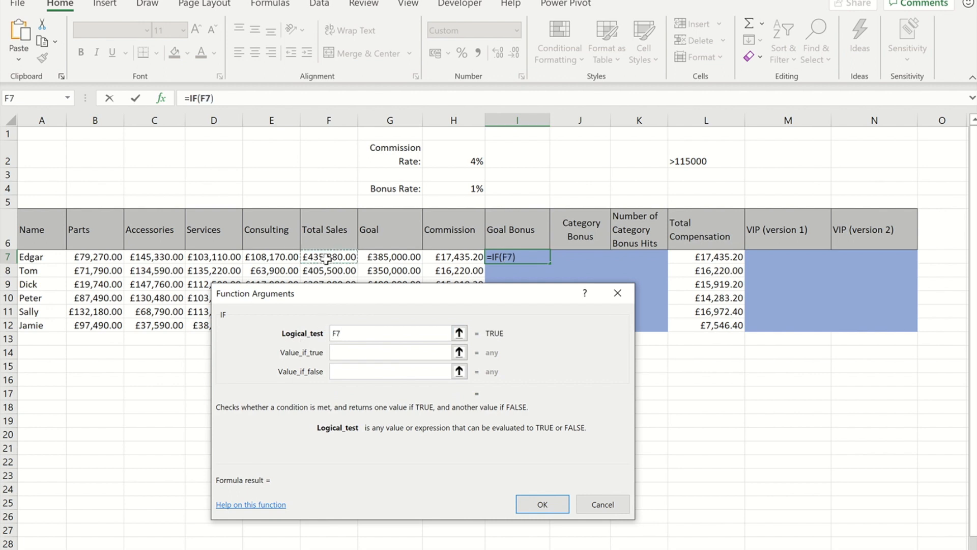
text(>)
click(405, 259)
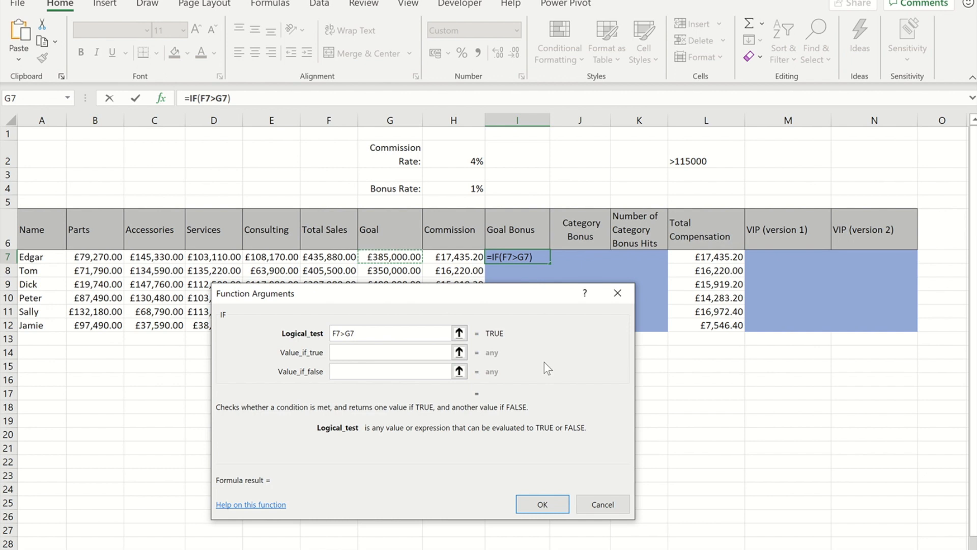
Step: Set the IF function's value if true to F7*$H$4, total sales times the absolute bonus rate
click(354, 352)
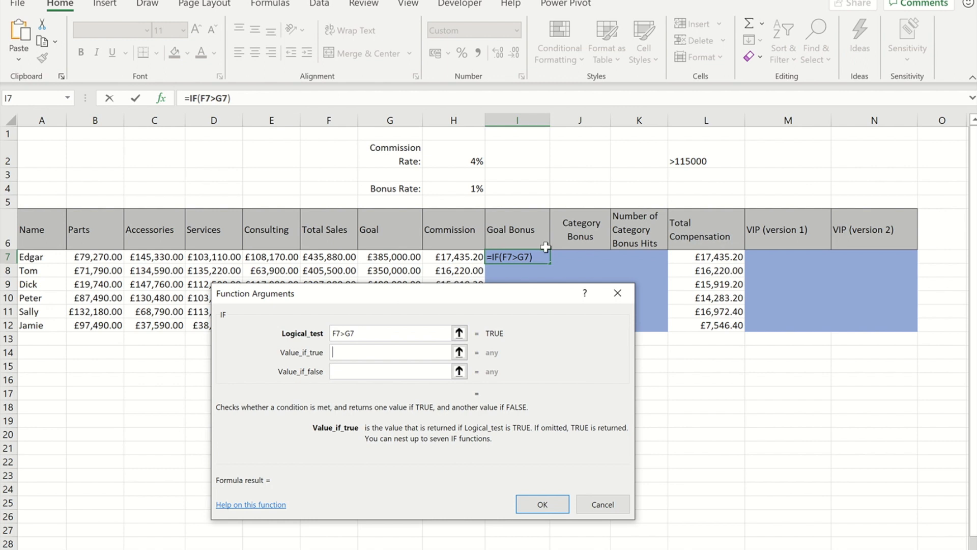
click(323, 256)
text(*)
click(453, 191)
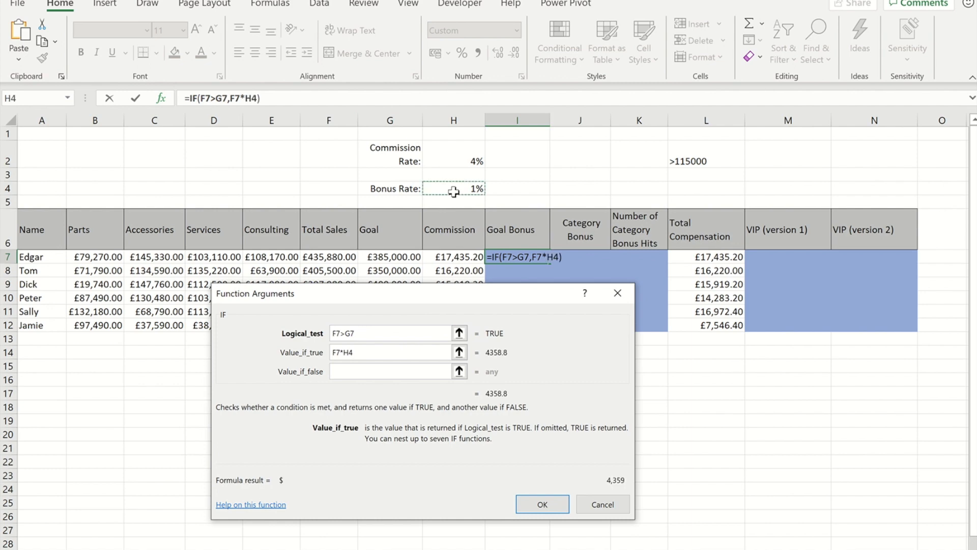
key(F4)
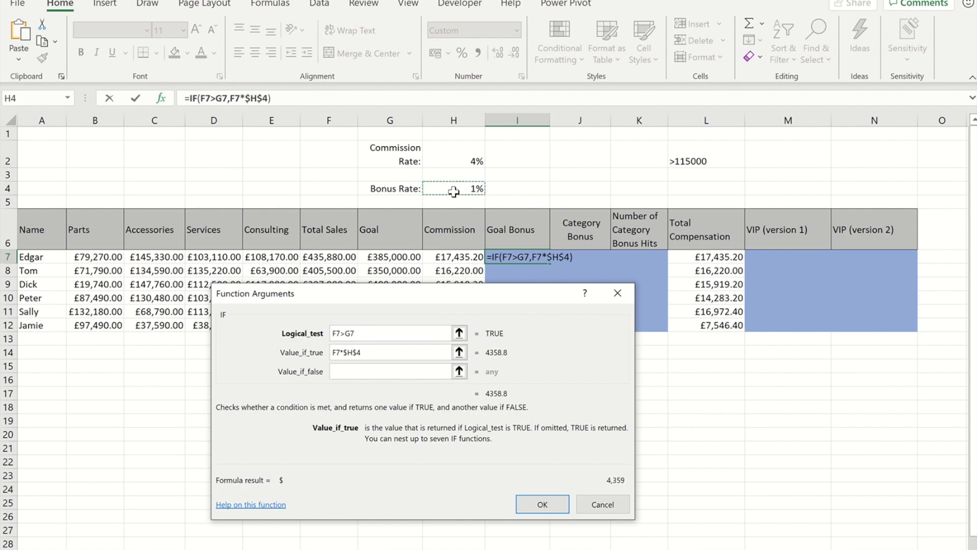
Step: Complete the IF function with 0 as the value if false and fill the formula down the Goal Bonus column to I12
click(377, 372)
text(0)
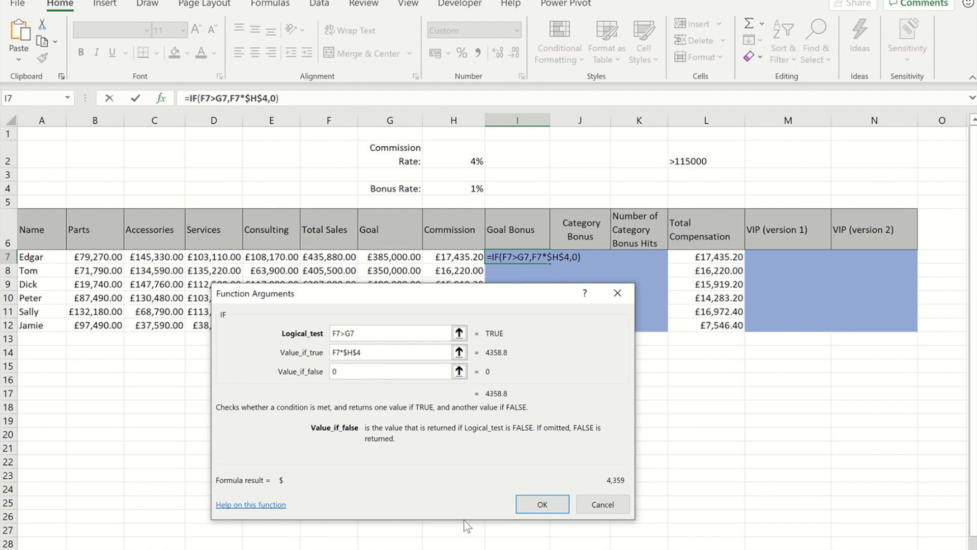
click(543, 505)
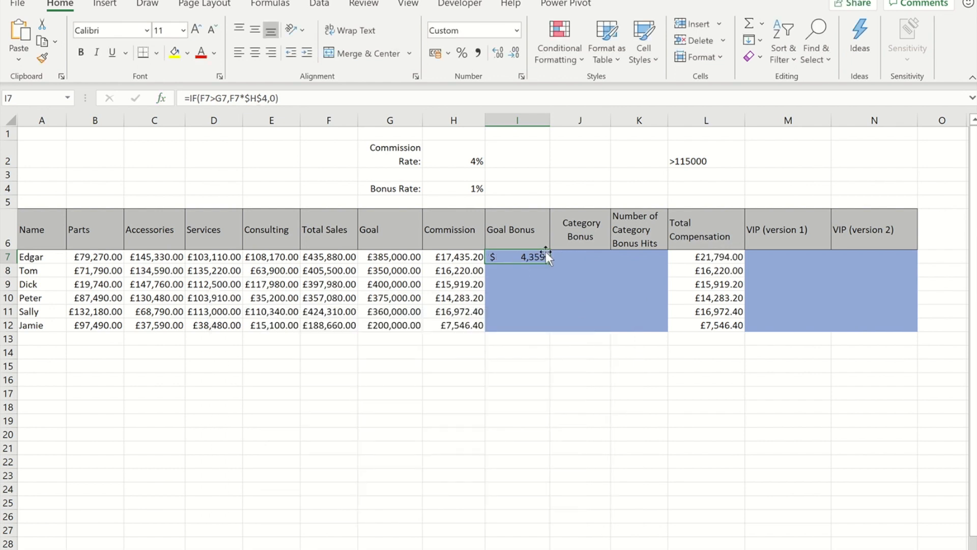
double_click(551, 266)
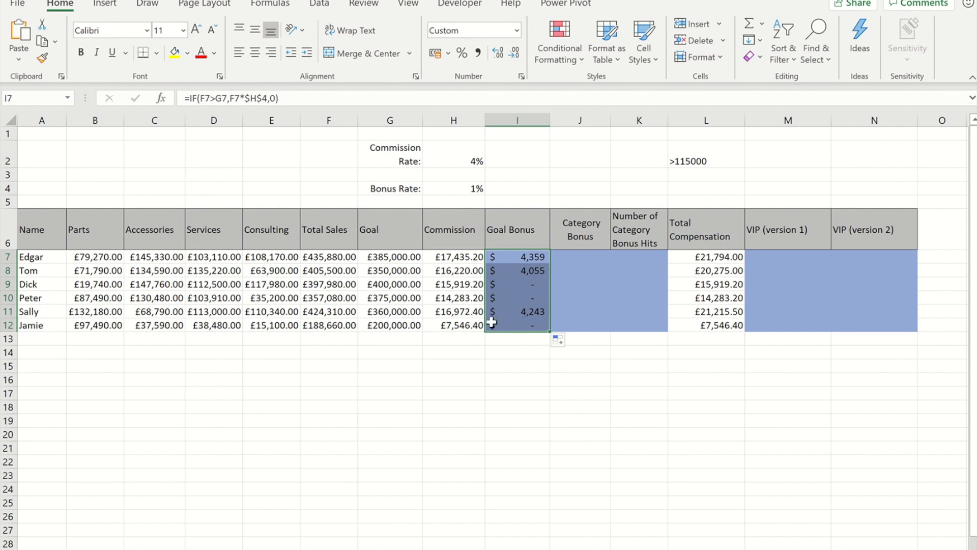
Step: Start a SUMIF function in Category Bonus cell J7 with the four category sales B7:E7 as its range
click(583, 257)
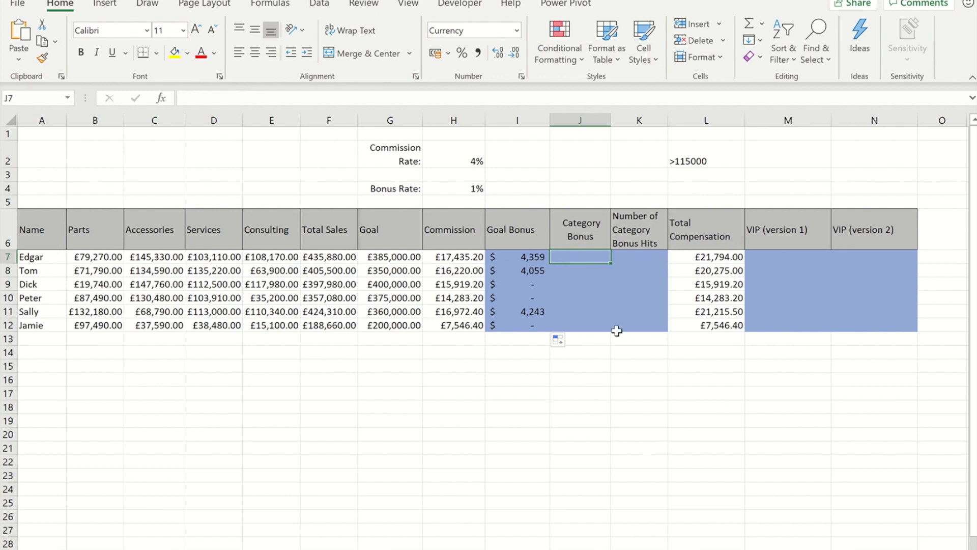
drag(84, 257, 284, 265)
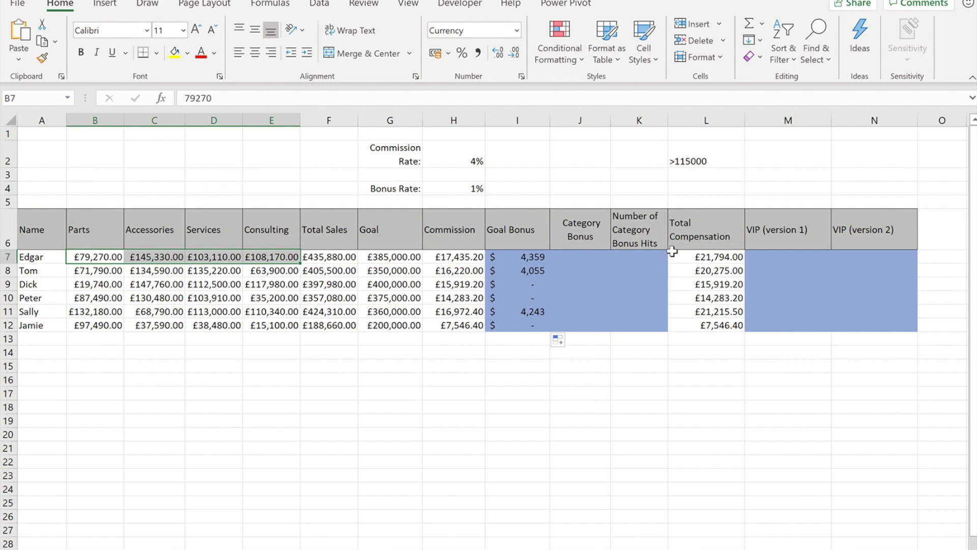
click(586, 258)
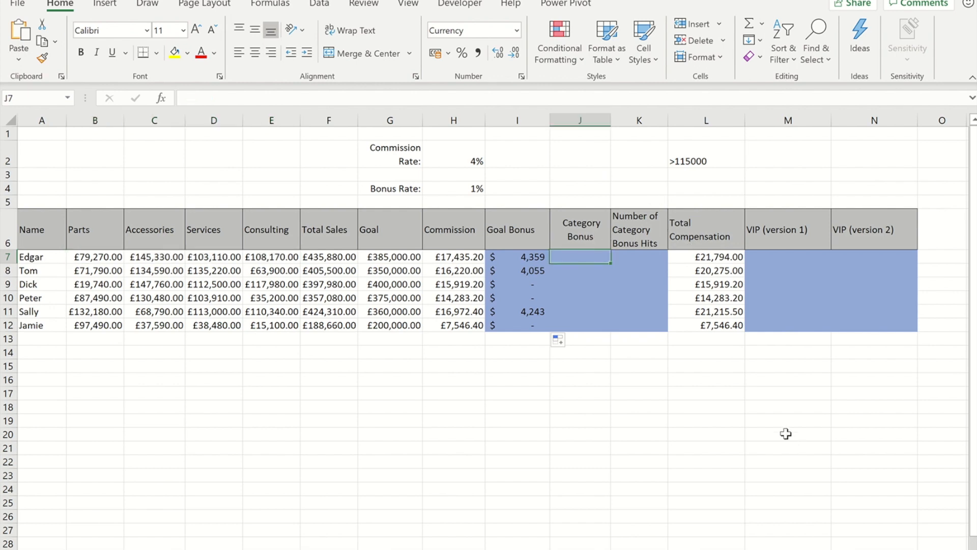
text(=)
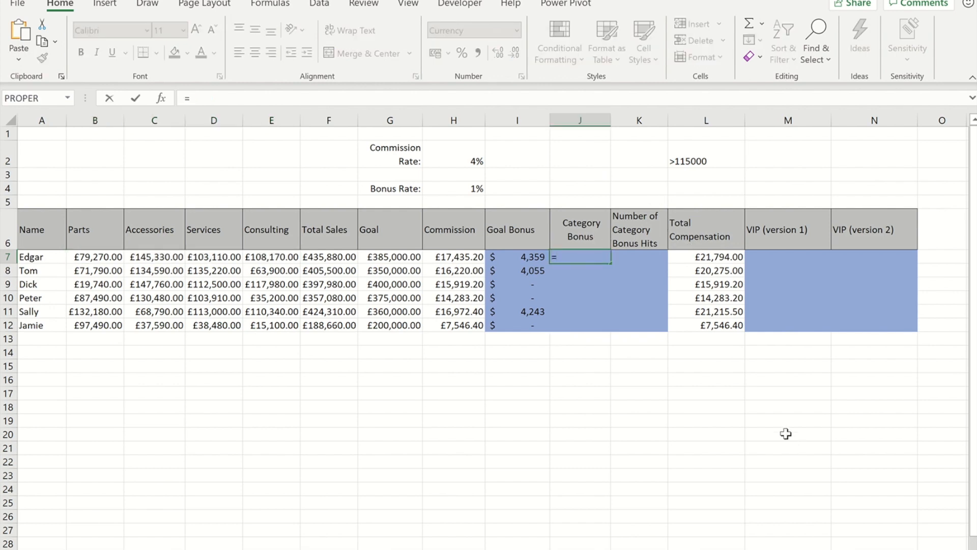
text(sum)
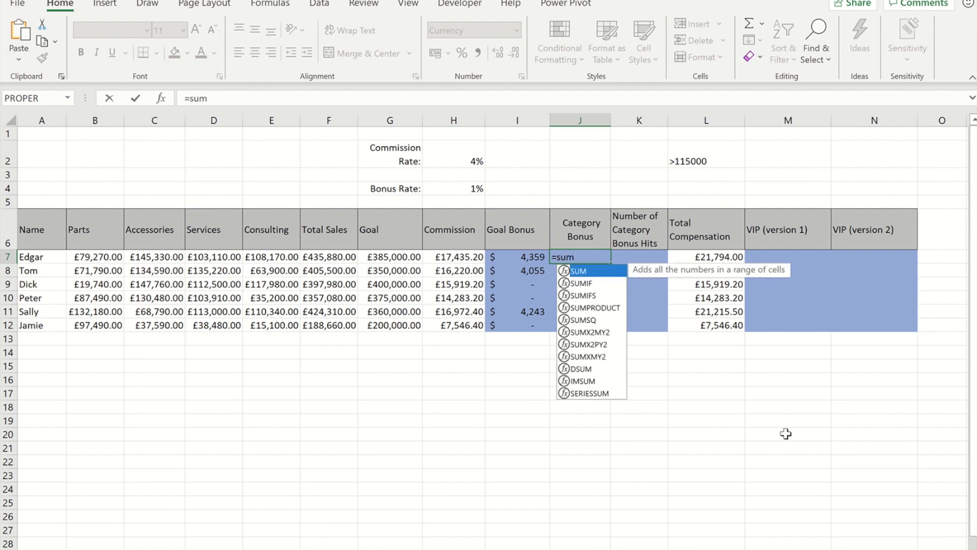
key(Down)
key(Tab)
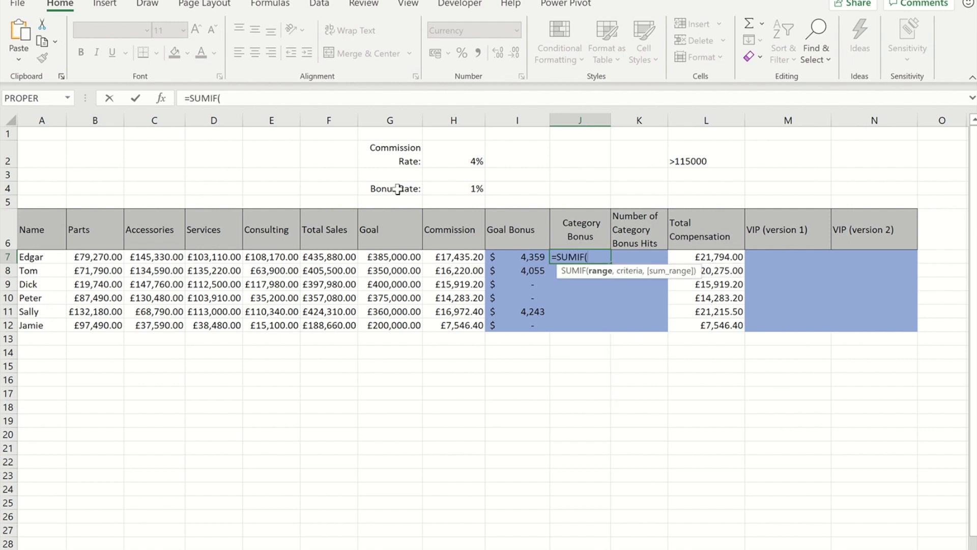
click(161, 99)
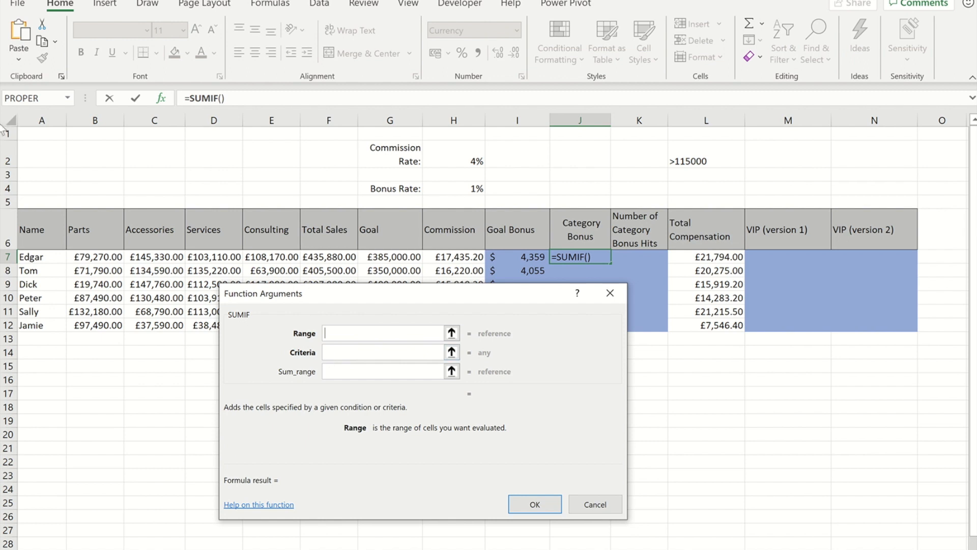
drag(85, 262, 266, 260)
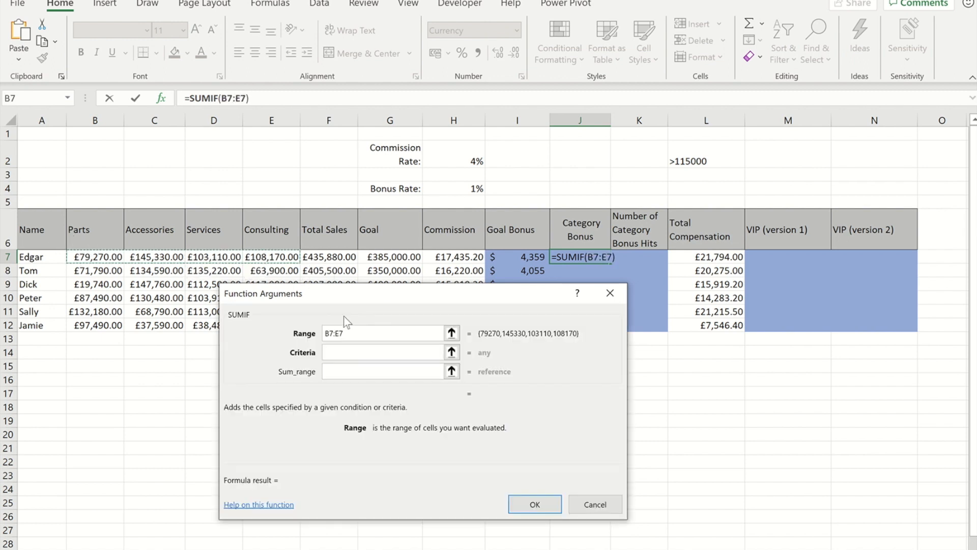
Step: Complete the SUMIF function with the criteria >115000, leaving the sum range empty
click(351, 355)
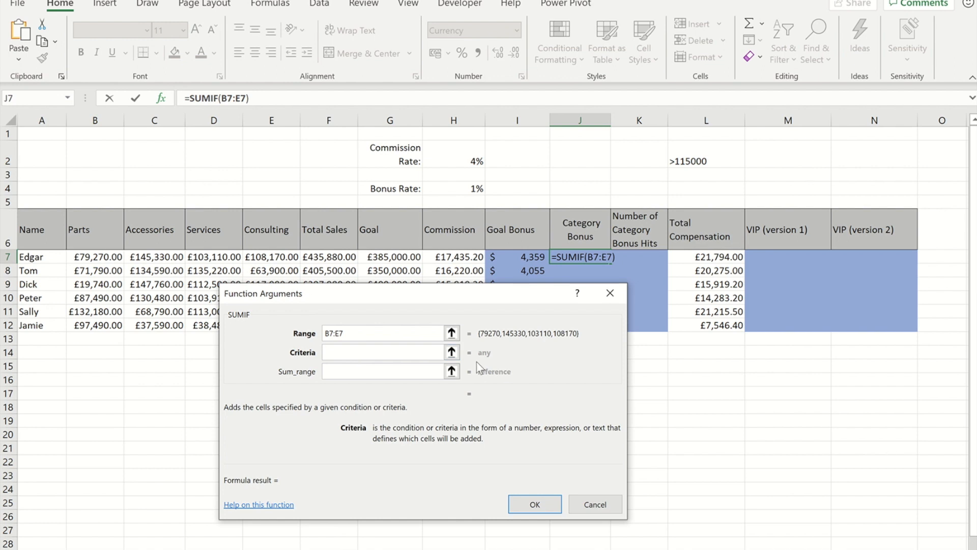
text(>115000)
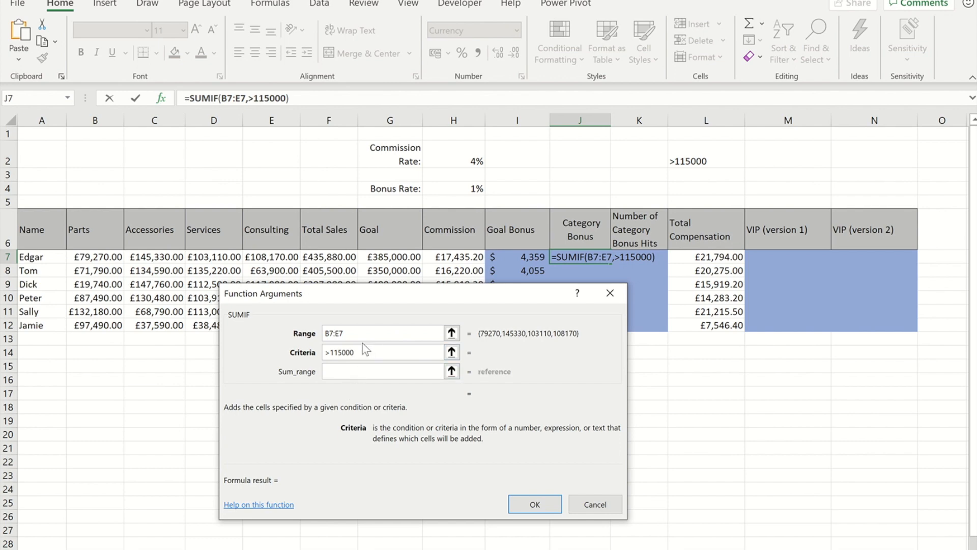
click(337, 370)
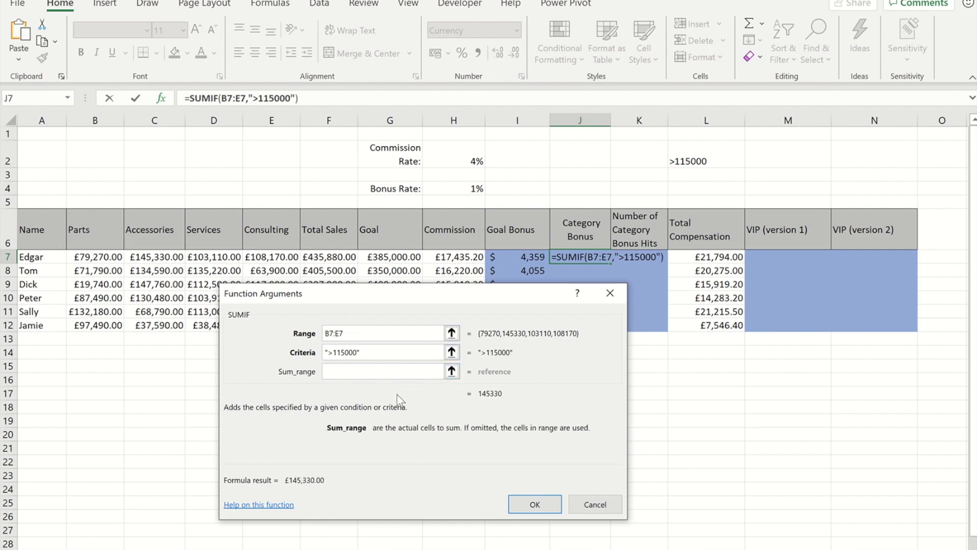
click(537, 507)
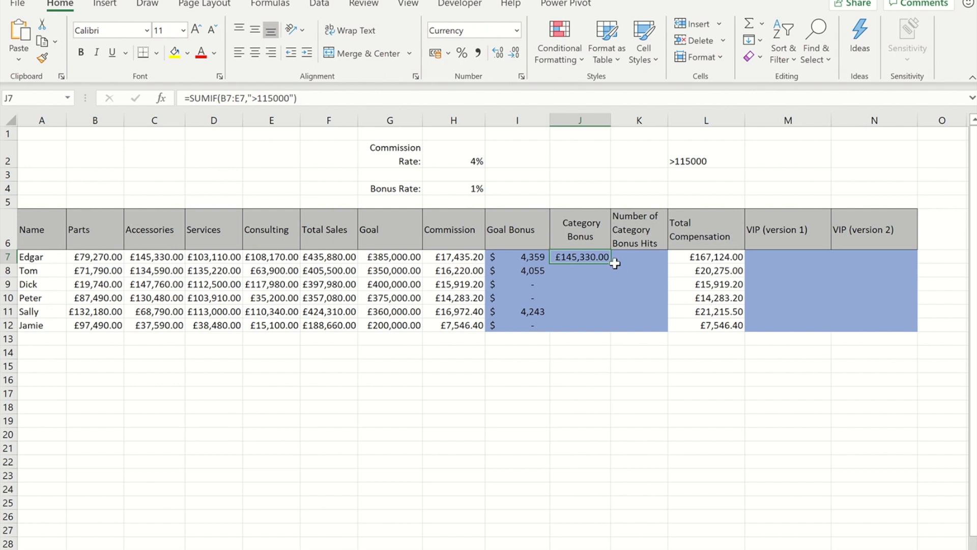
Step: Try filling the Category Bonus formula down to J8, check it against the sales in C8:D8, and undo the fill
drag(611, 263, 614, 276)
drag(153, 272, 209, 270)
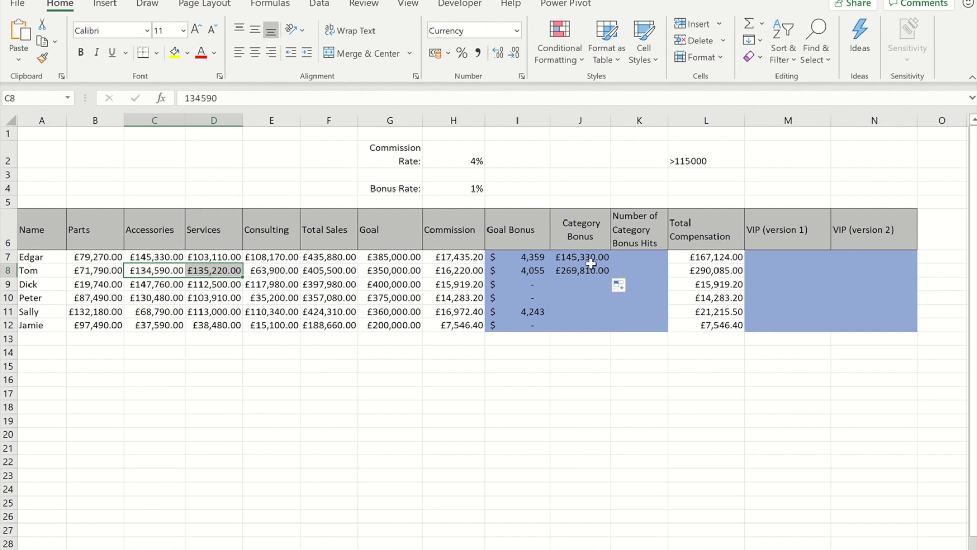
click(585, 284)
key(ctrl+z)
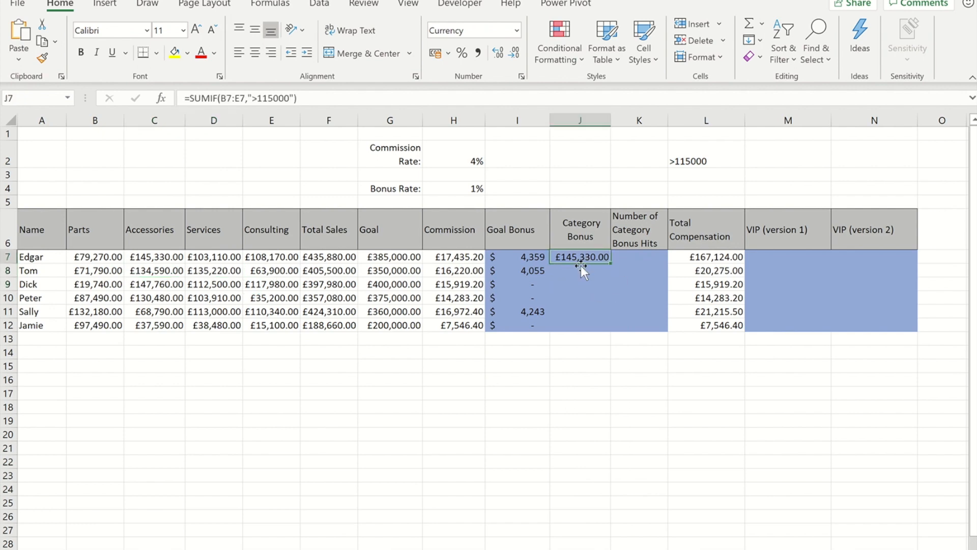
Step: Multiply the SUMIF formula in J7 by the absolute bonus rate $H$4 and fill it down the Category Bonus column to J12
click(331, 99)
text(*)
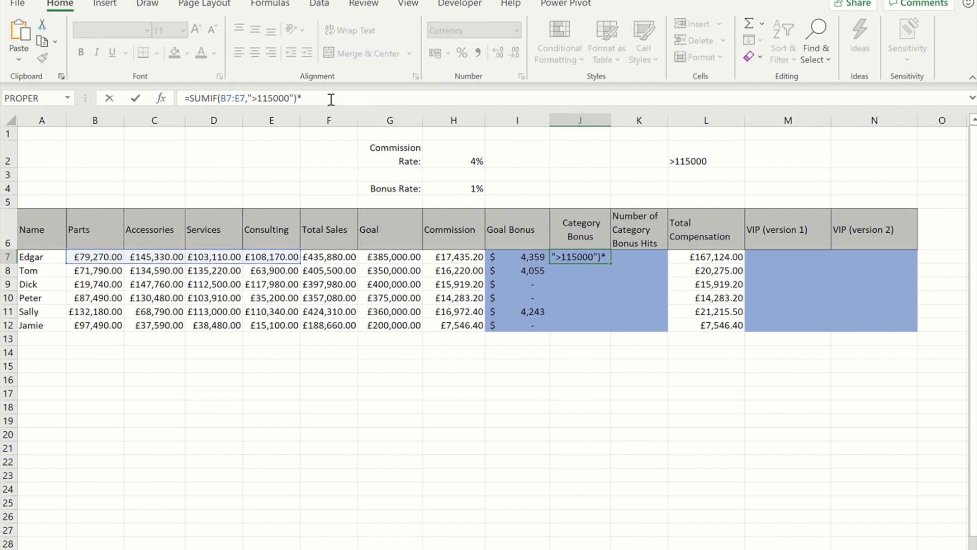
click(469, 189)
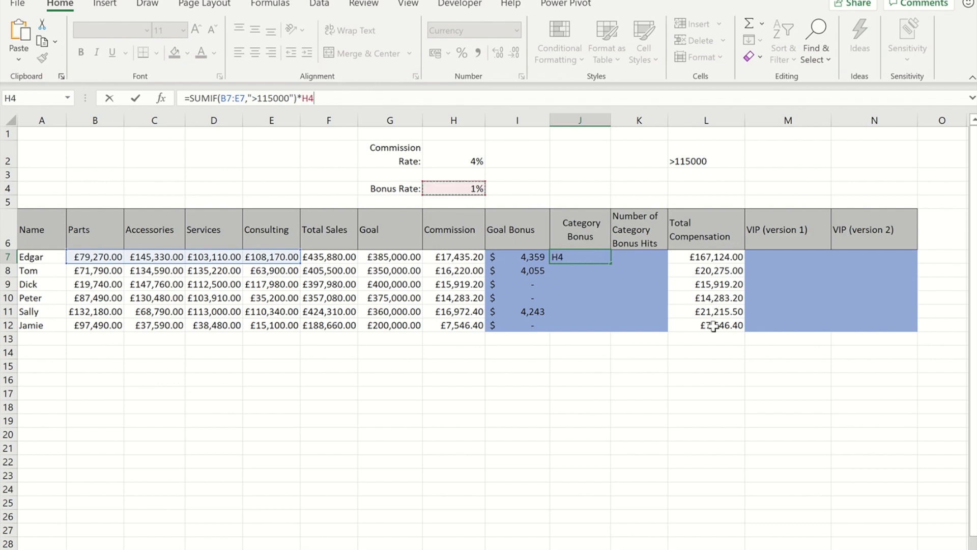
key(F4)
key(ctrl+Return)
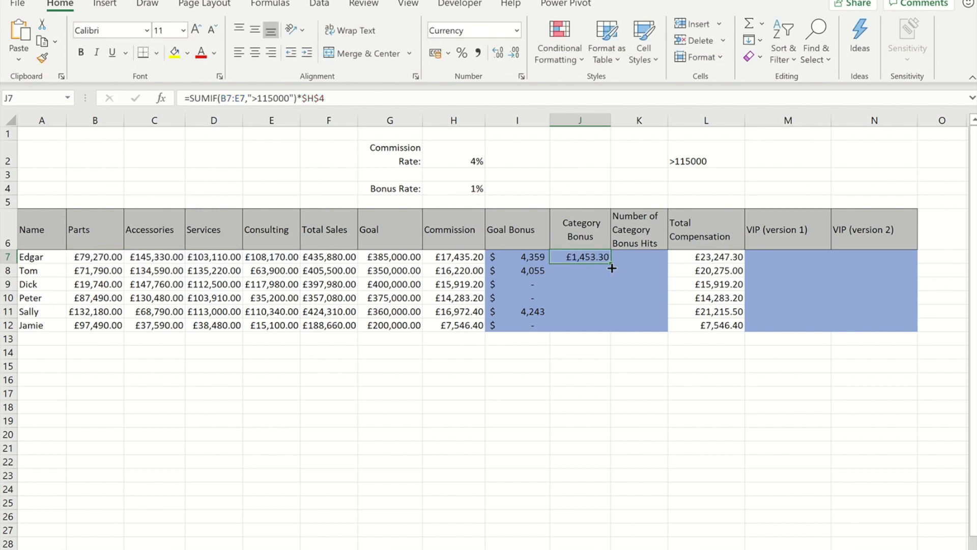
drag(611, 269, 618, 328)
Step: Start a COUNTIF function in K7 under Number of Category Bonus Hits with B7:E7 as its range
click(641, 258)
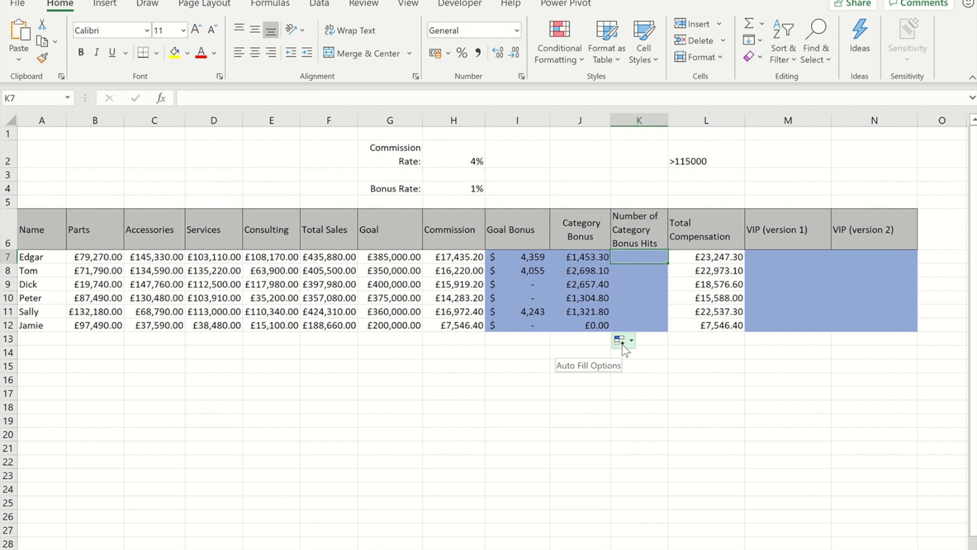
text(=countif)
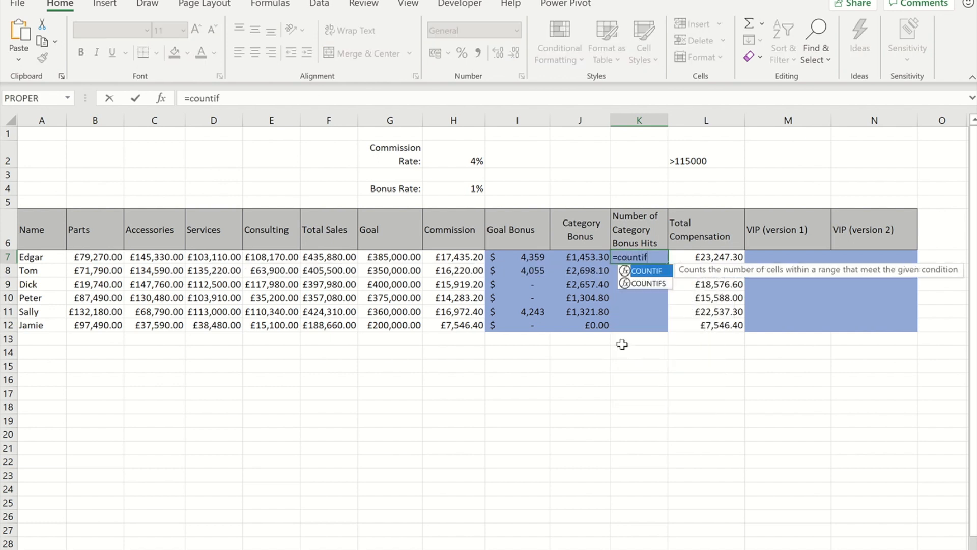
key(Tab)
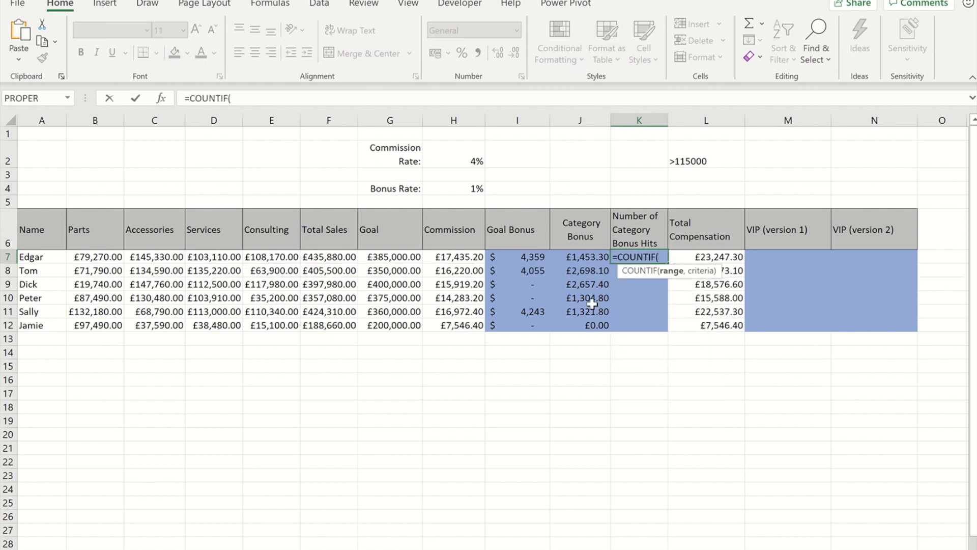
click(162, 100)
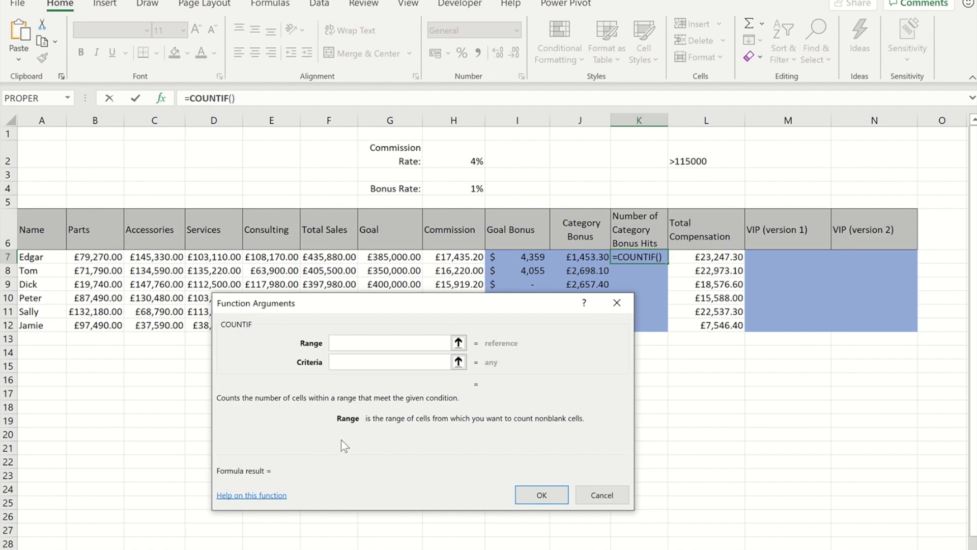
drag(77, 257, 280, 256)
Step: Complete the COUNTIF function with the criteria >115000 and fill the formula down to K12
click(352, 363)
text(>1150)
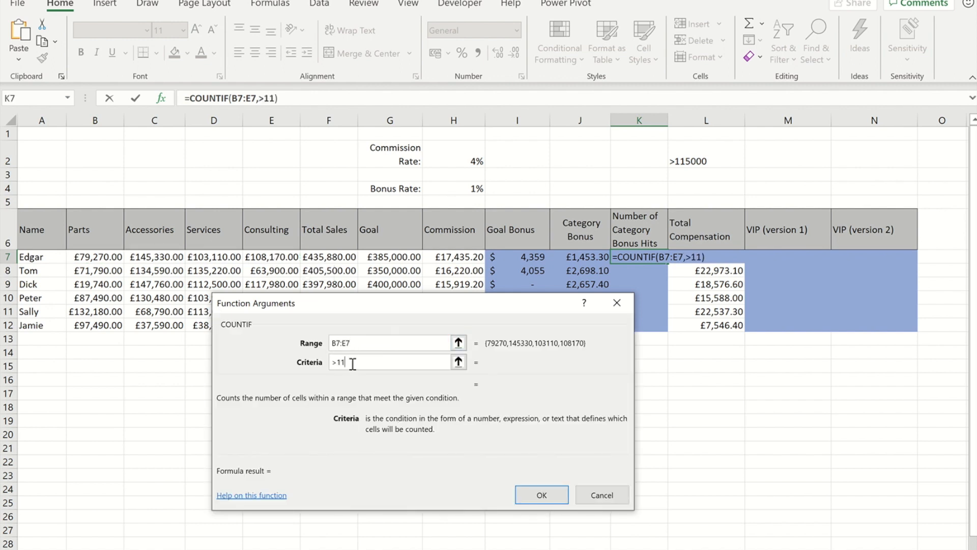
text(00)
click(532, 495)
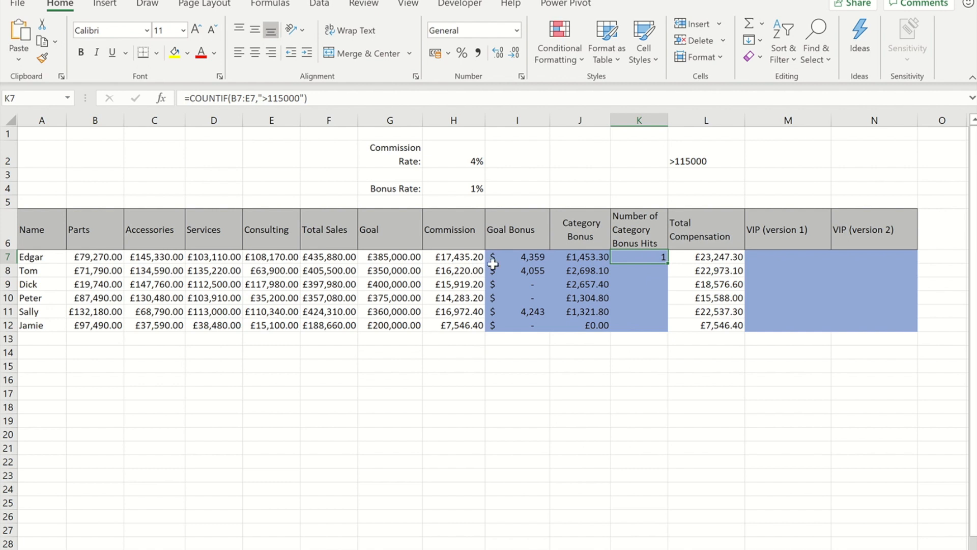
double_click(667, 263)
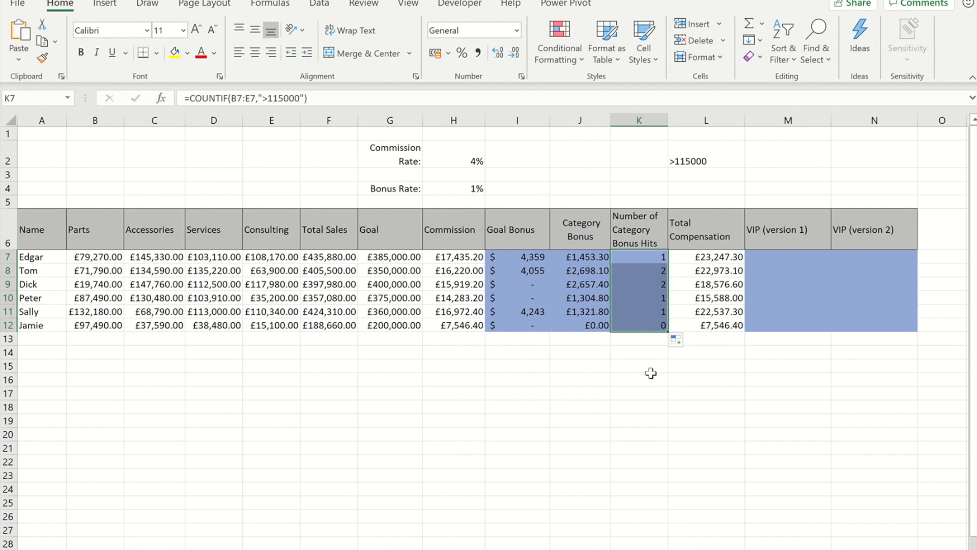
Step: Start an IF formula in M7 under VIP (version 1) with AND(I7>0,K7>1) as its logical test
click(776, 255)
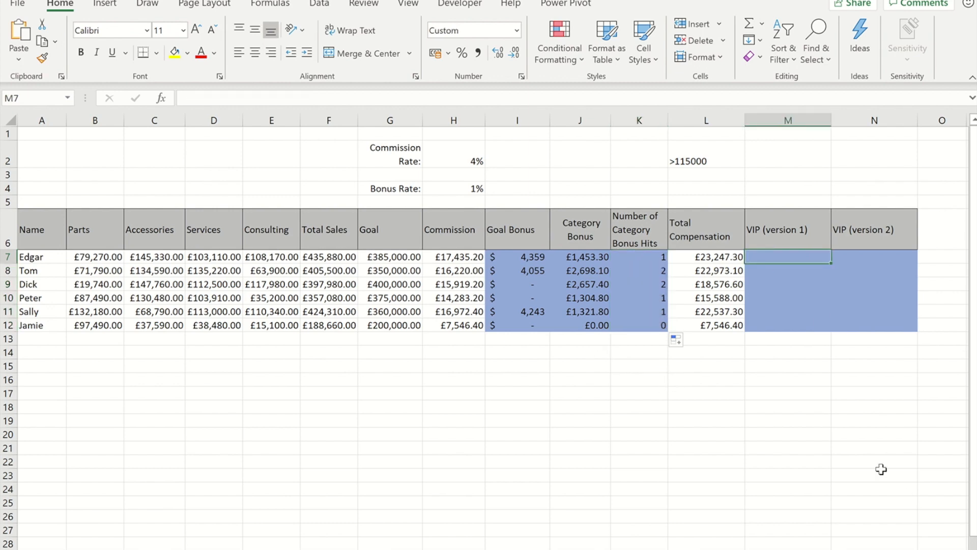
text(=IF()
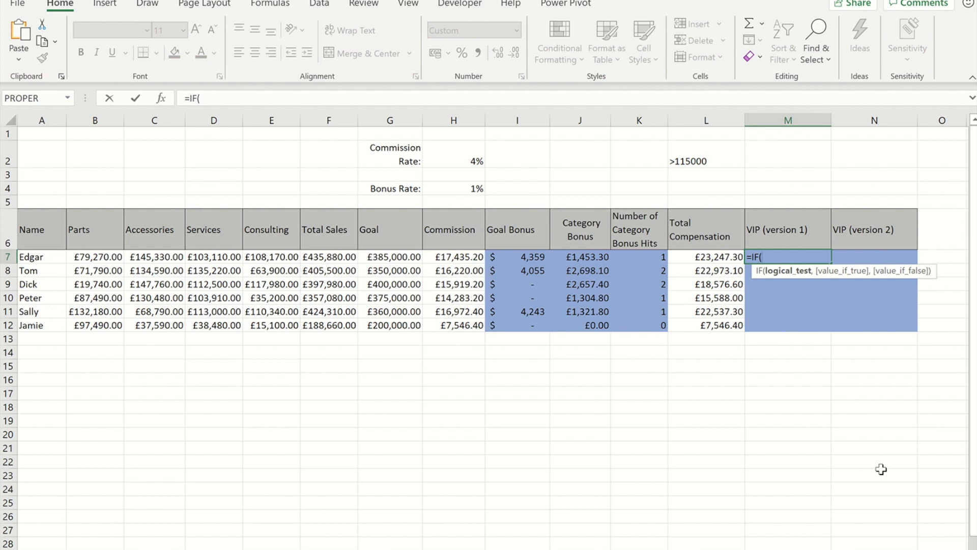
text(and)
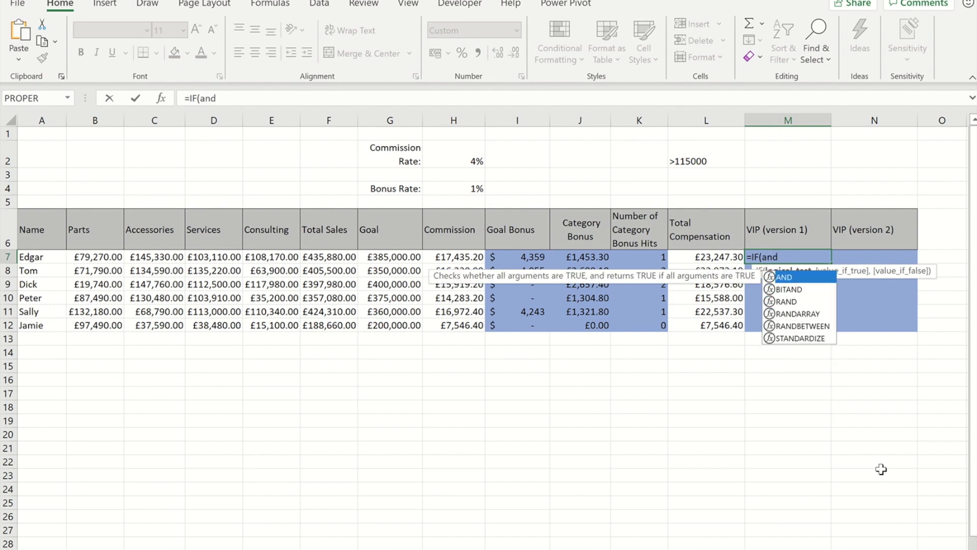
text(()
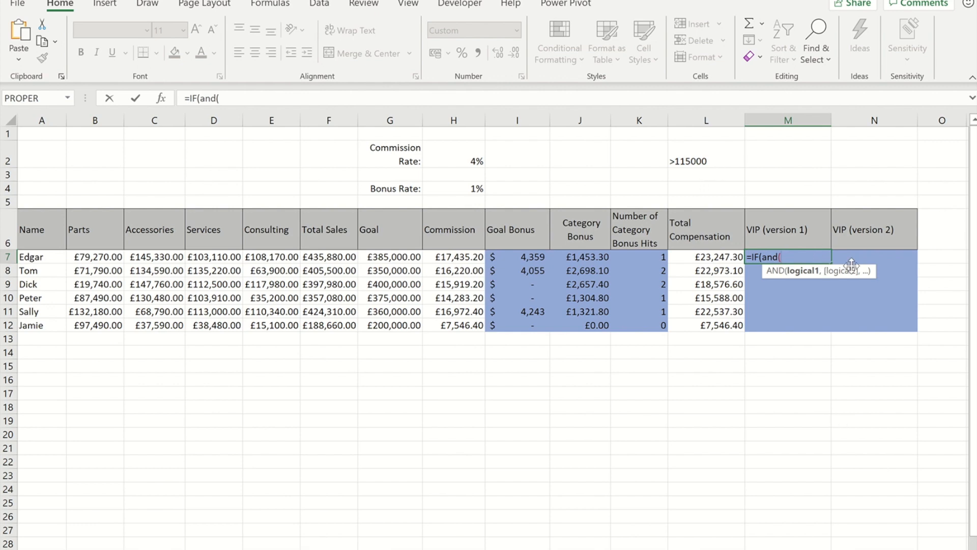
click(522, 257)
text(>0)
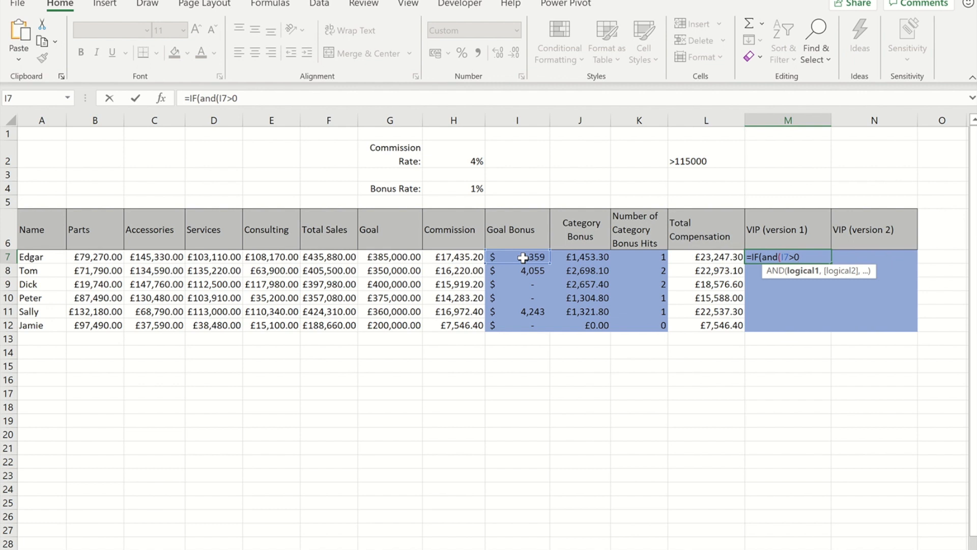
text(,)
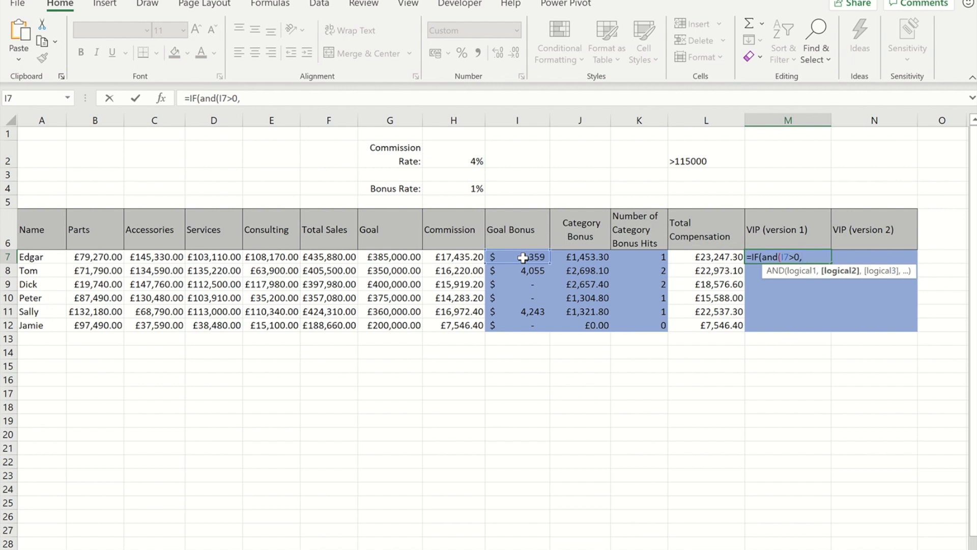
click(635, 256)
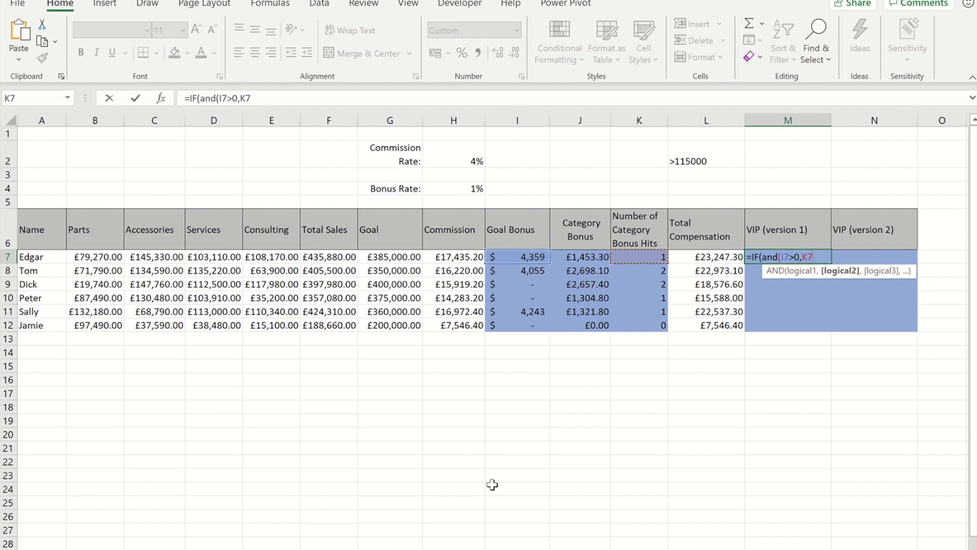
text(>1)
text())
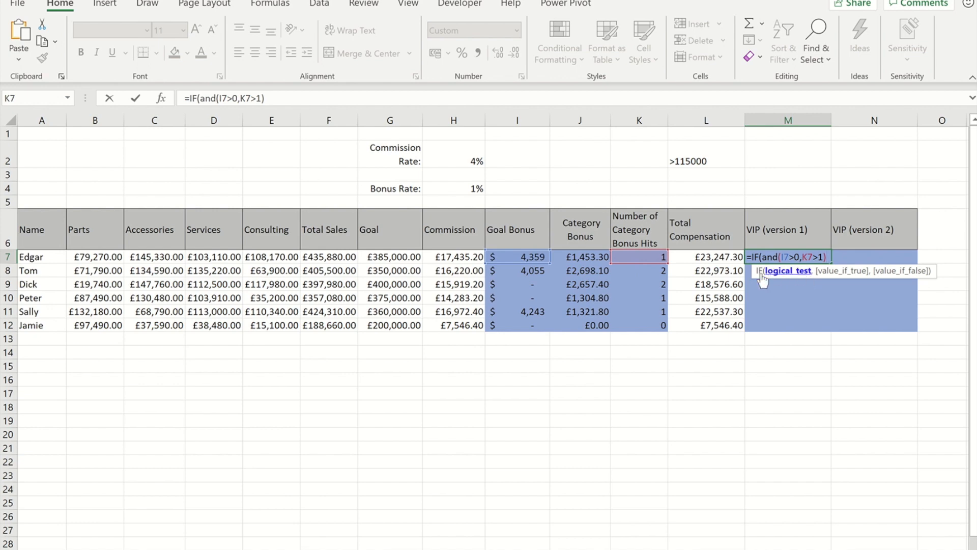
Step: Complete the IF in M7 with "VIP" if true and "Try Harder" if false, and fill it down to M12
text(,)
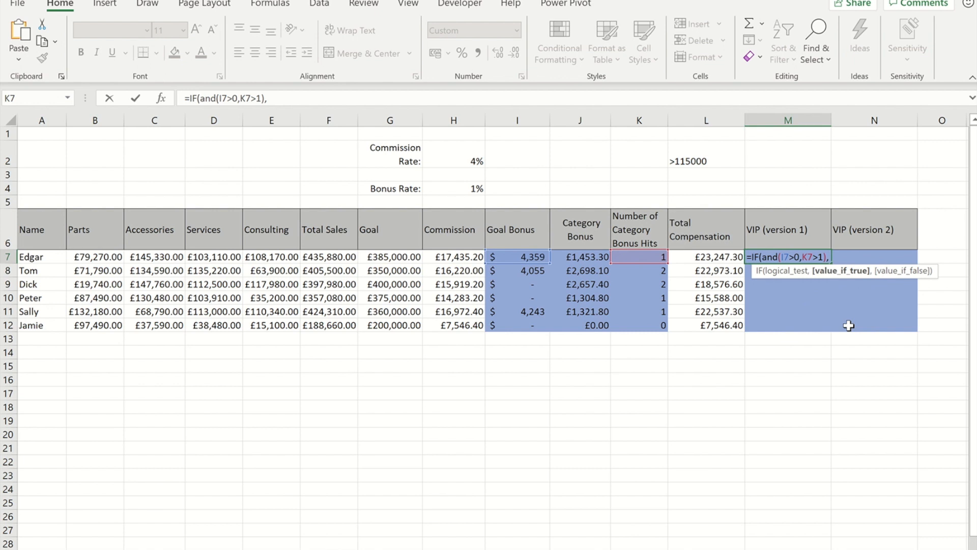
text("VIP",")
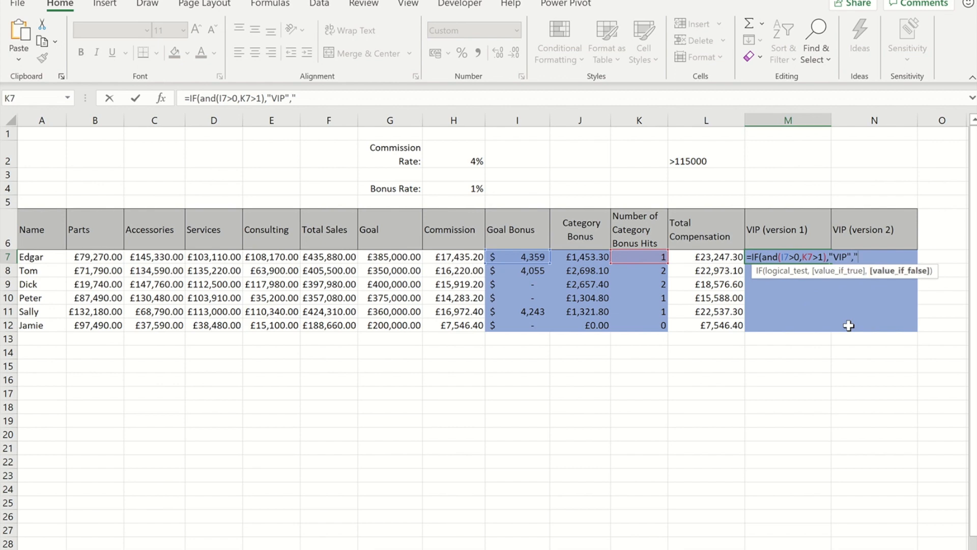
text(Try HArder)
key(Return)
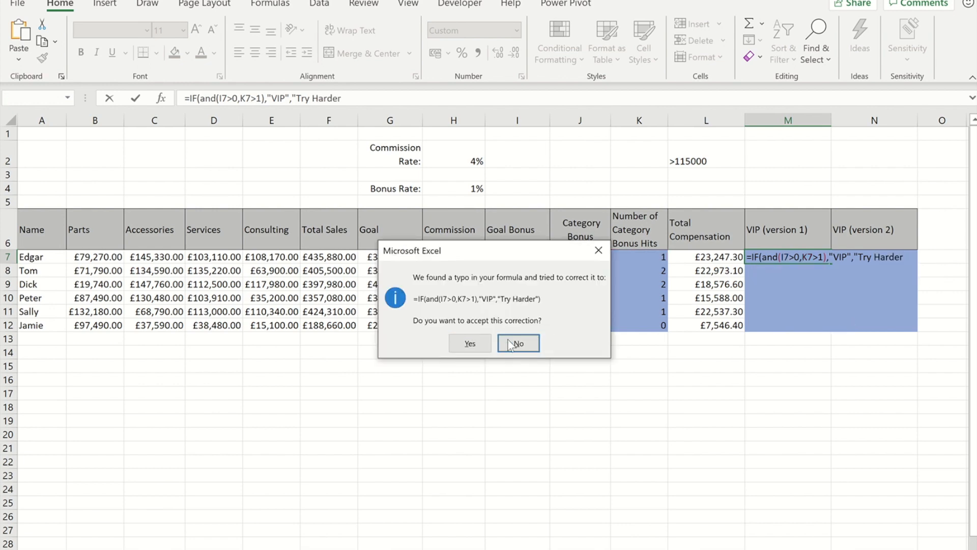
click(465, 350)
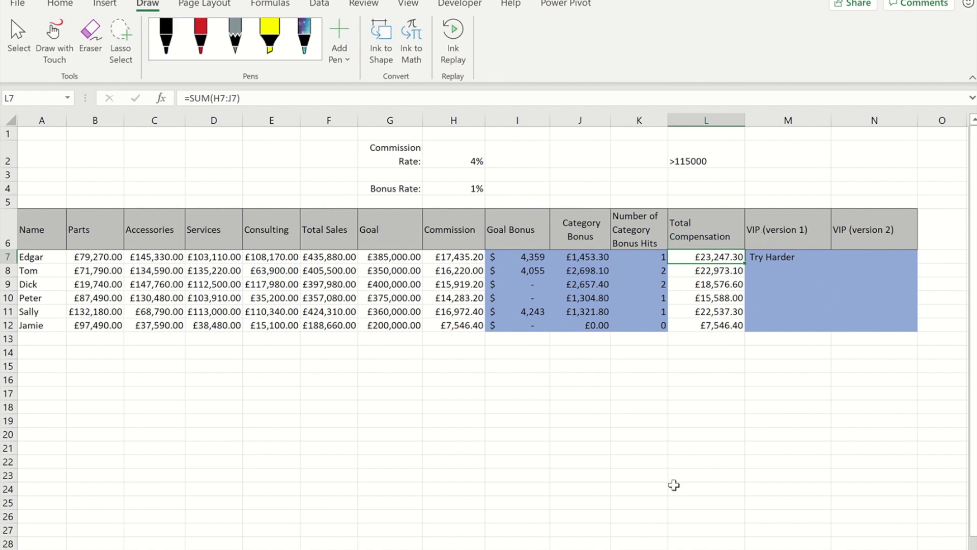
click(770, 259)
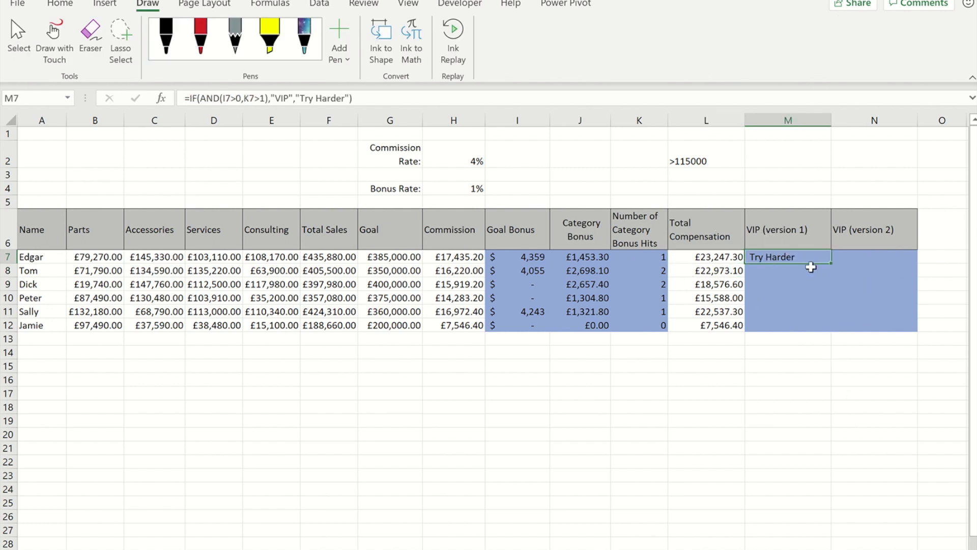
double_click(830, 263)
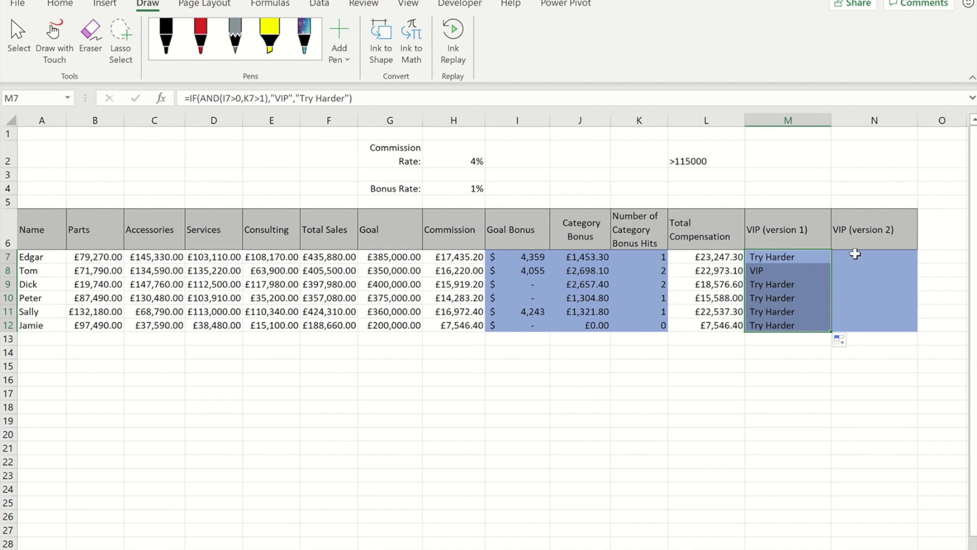
Step: Move the VIP formula from M7 to N7 and restore M7 by filling the M8 formula up one row
click(781, 258)
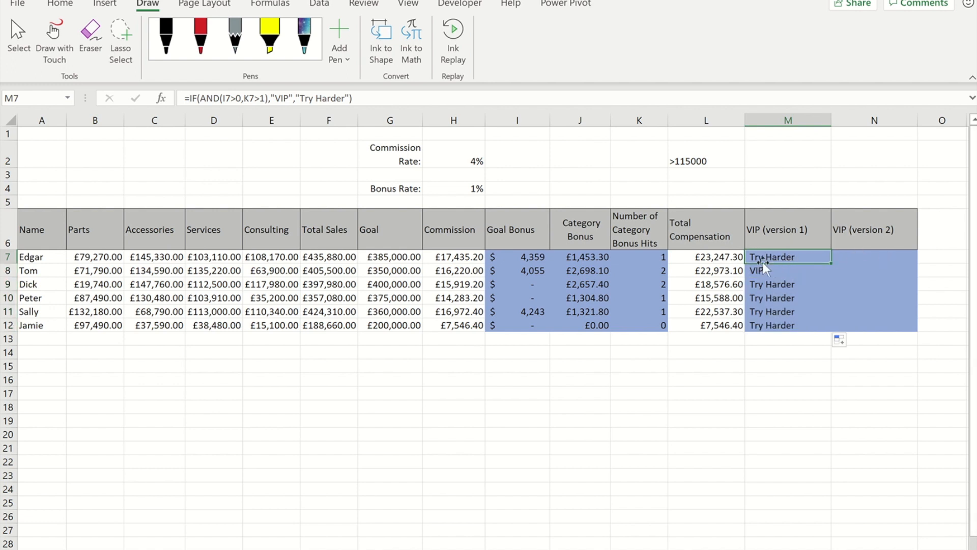
drag(790, 264, 878, 257)
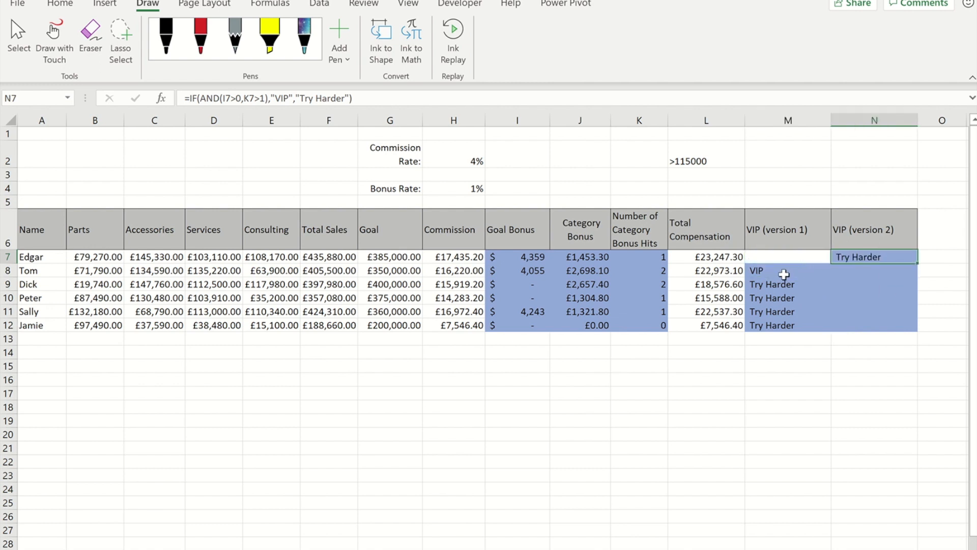
click(786, 275)
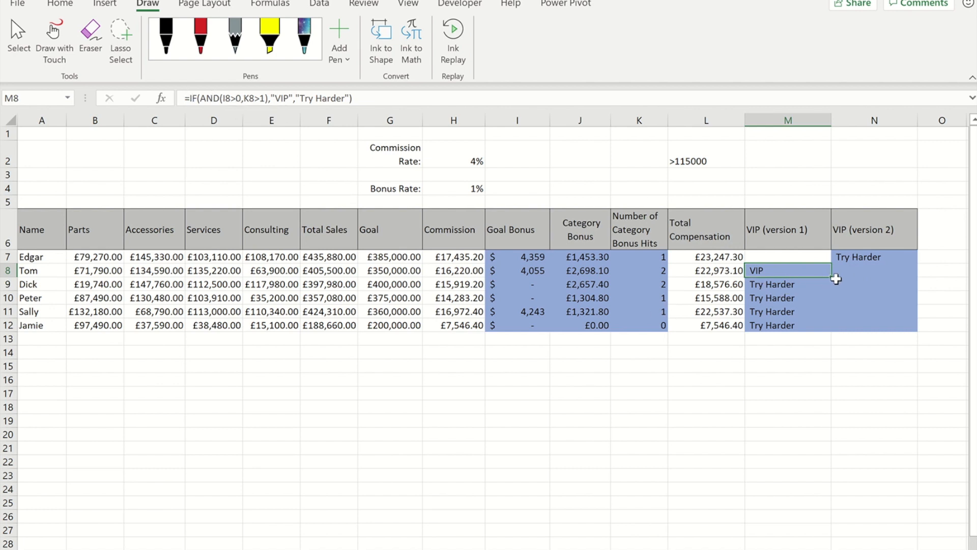
drag(835, 277, 814, 254)
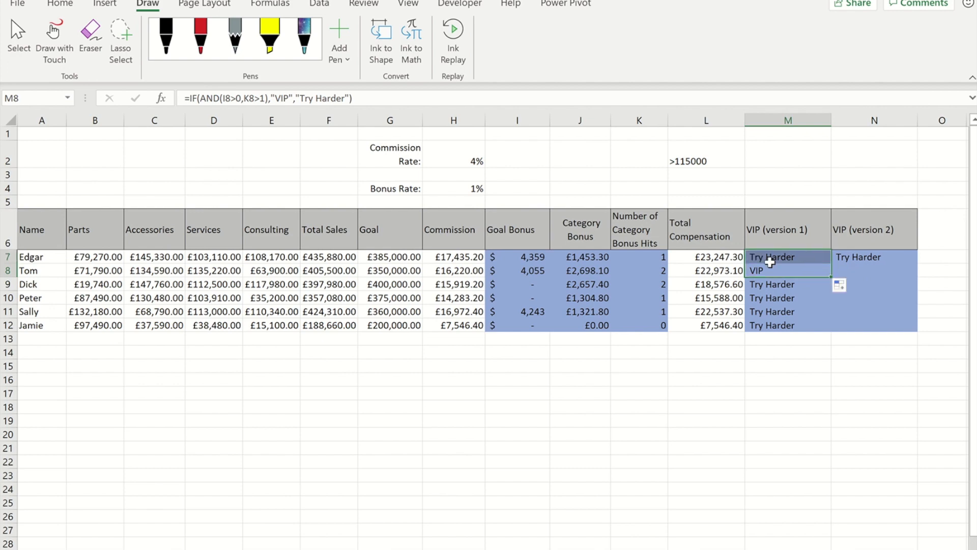
Step: Replace AND with OR in the N7 formula under VIP (version 2) and fill it down to N12
click(870, 258)
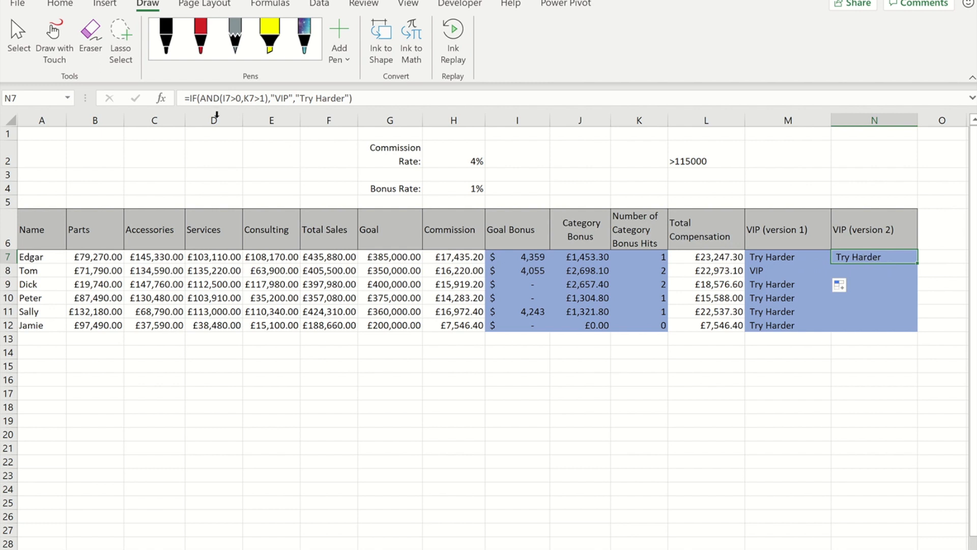
click(220, 98)
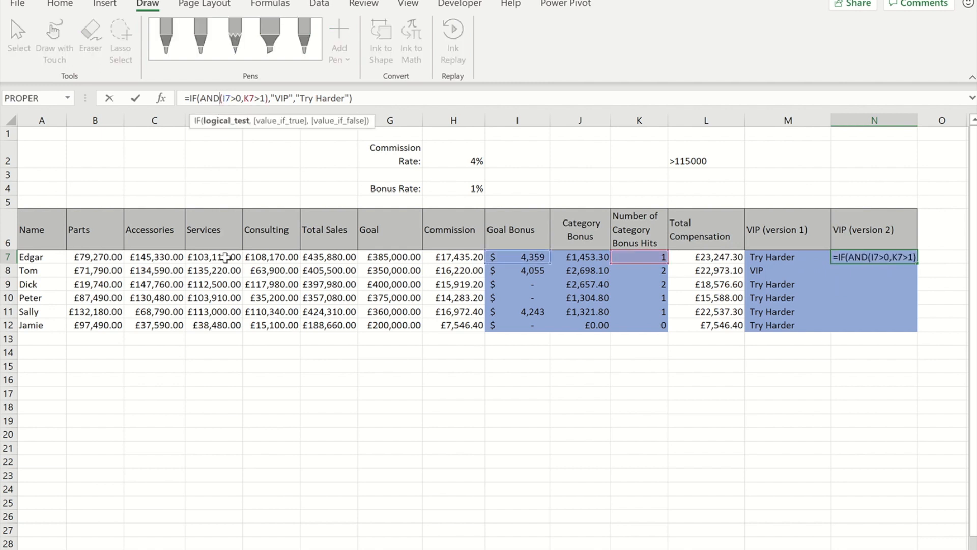
key(BackSpace)
key(BackSpace)
key(BackSpace)
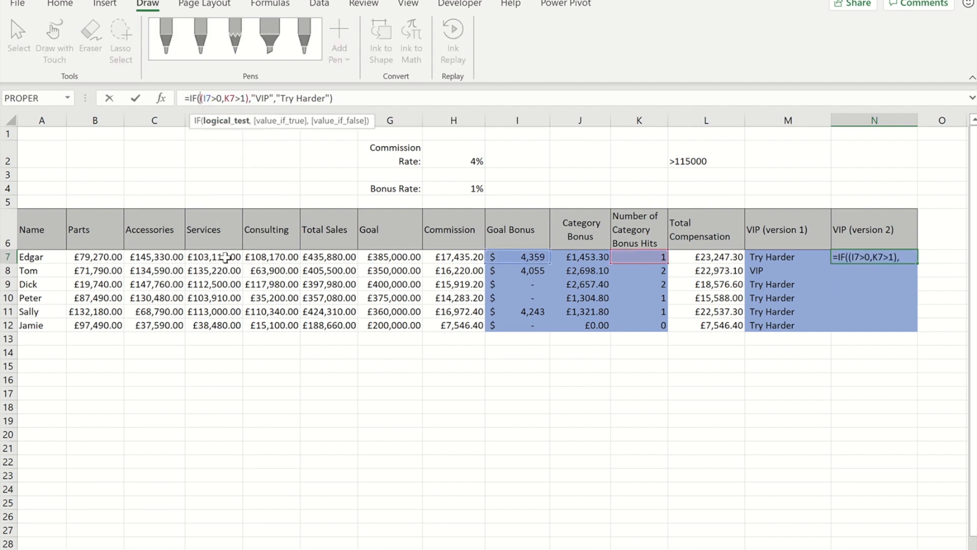
text(or)
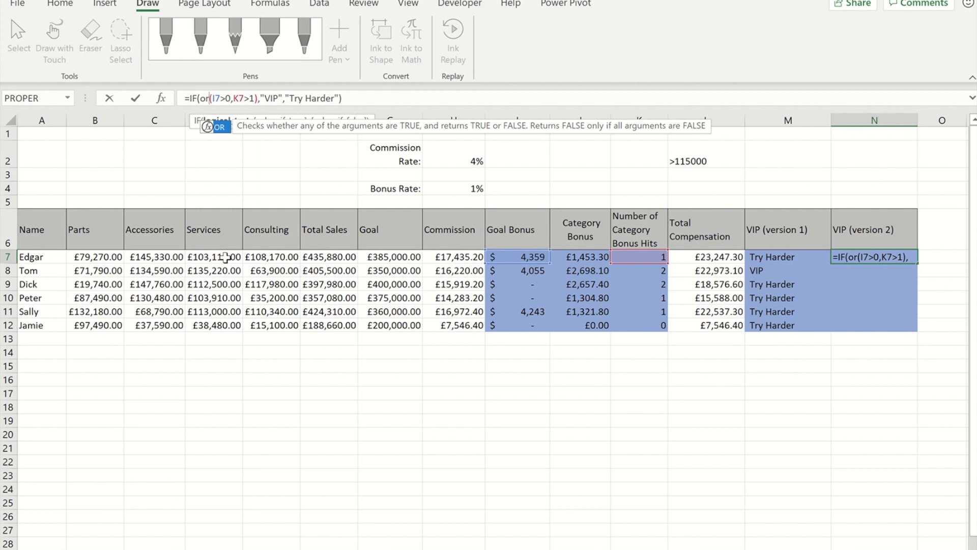
key(ctrl+Return)
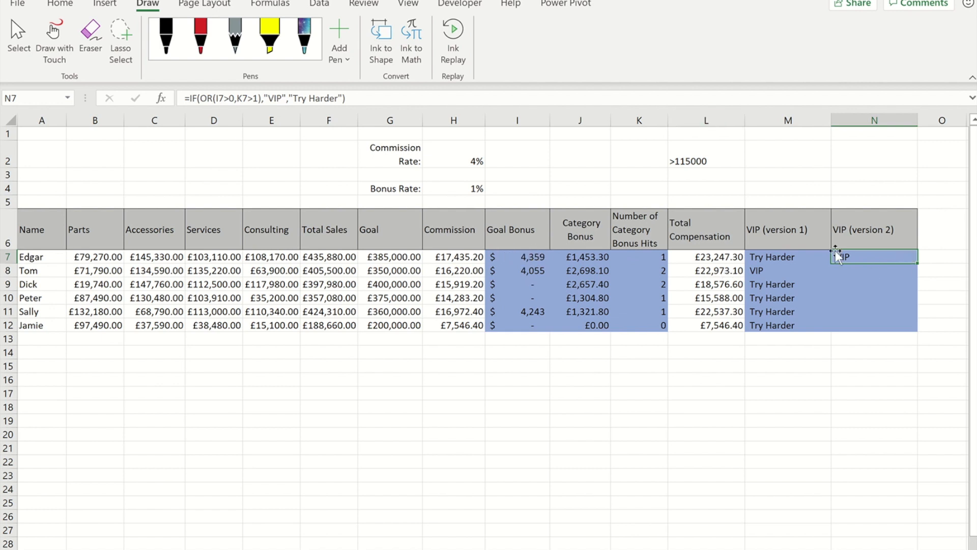
double_click(918, 262)
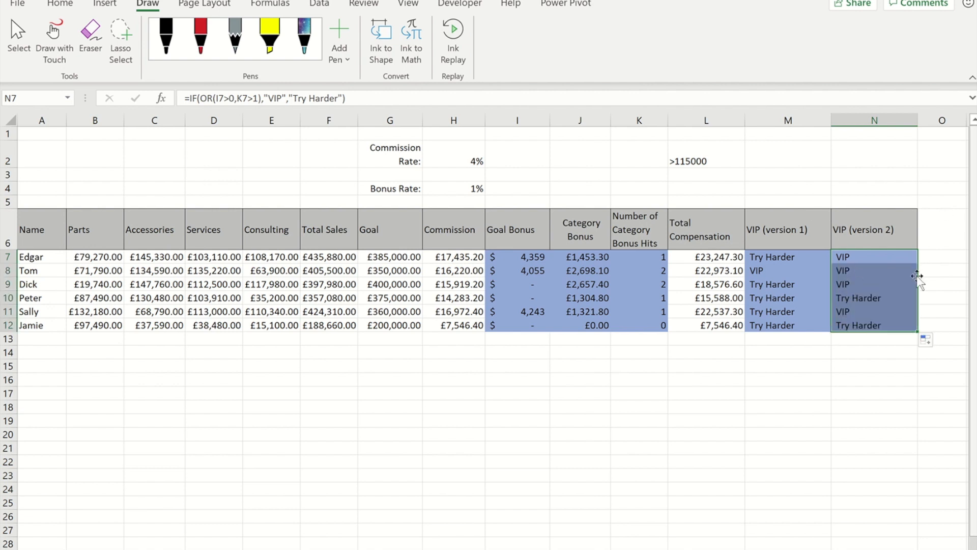
click(873, 297)
click(875, 327)
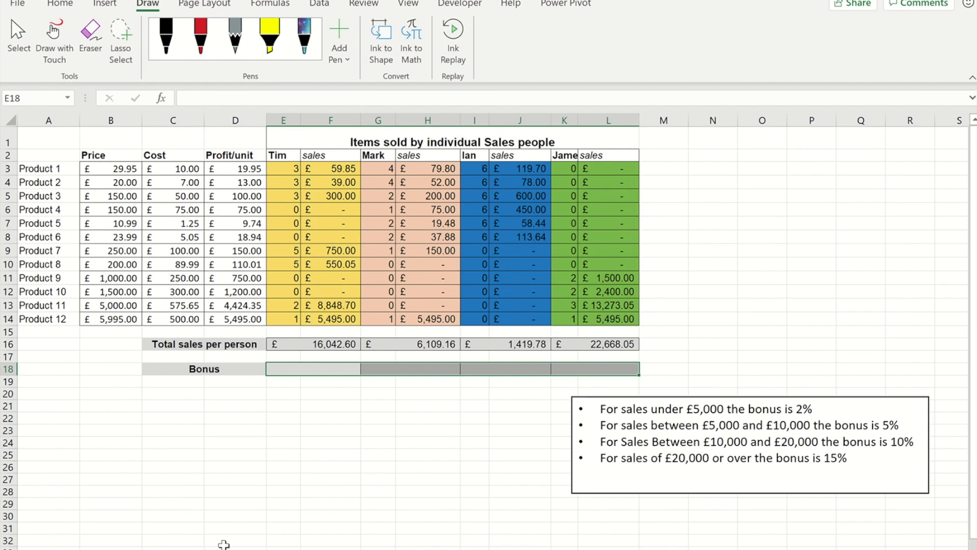
Step: On the items sold sheet, start an IF formula in Bonus cell E18 testing E16>=20000 and returning E16*15% if true
click(297, 370)
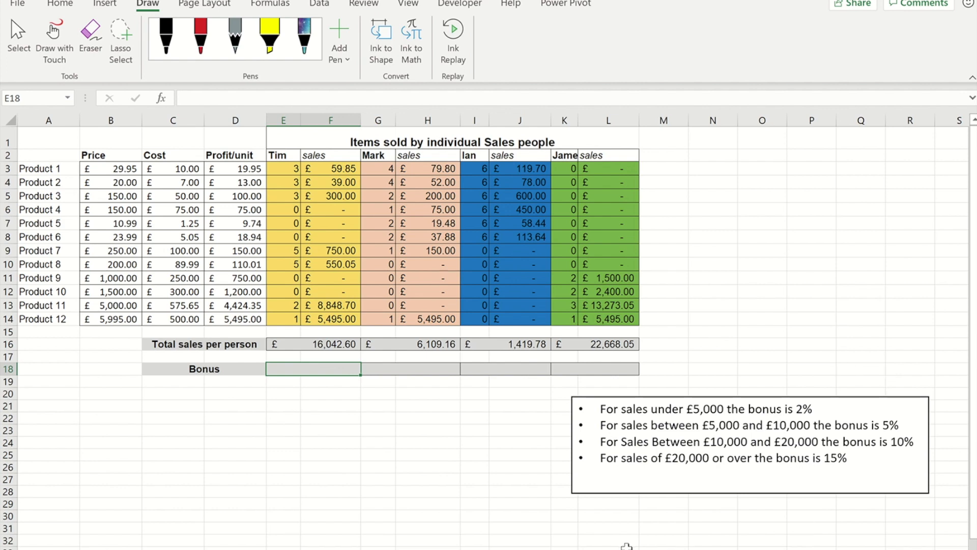
text(=IF()
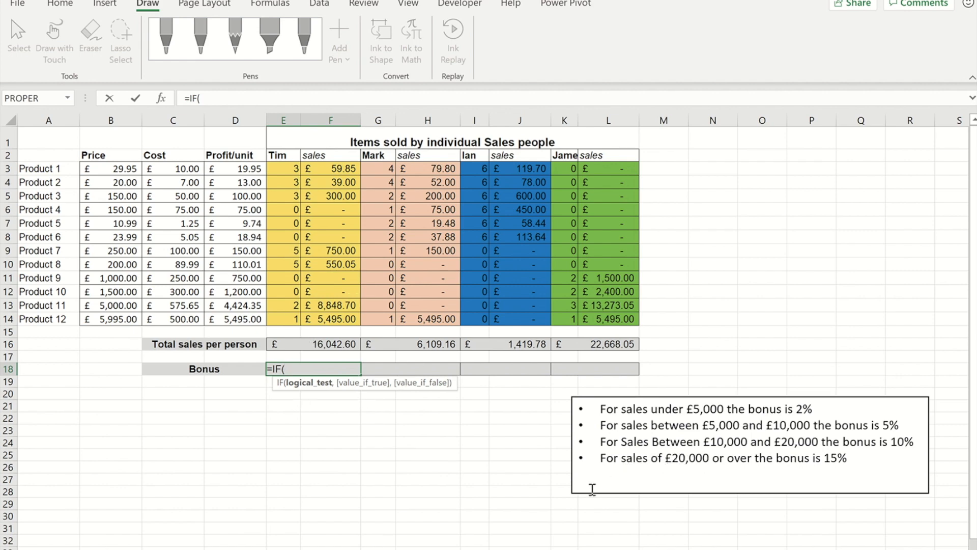
click(317, 348)
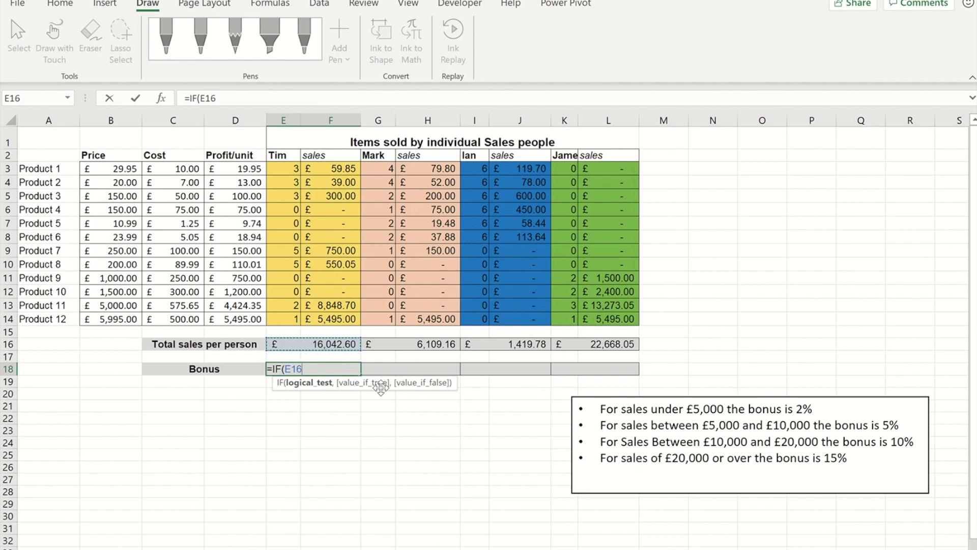
text(>=20000,)
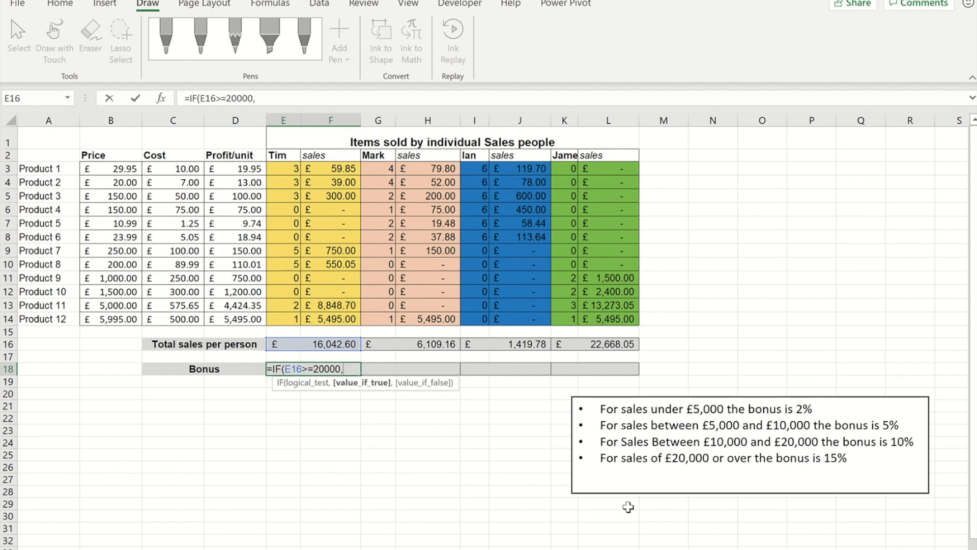
click(302, 348)
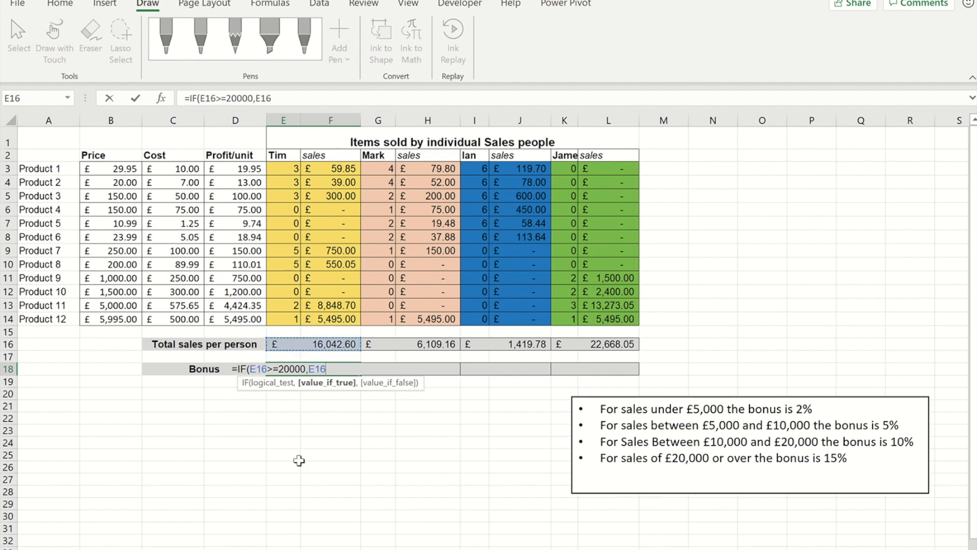
text(*15%)
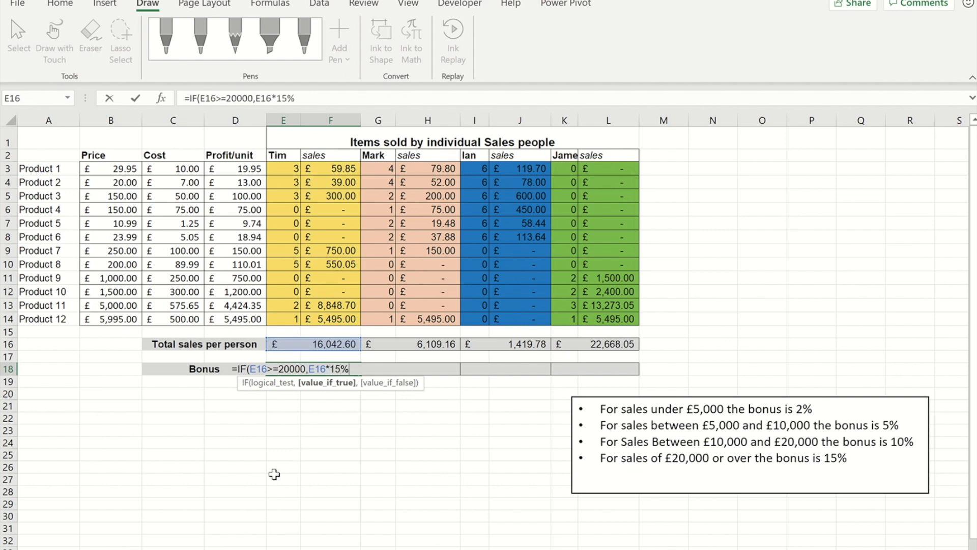
text(,)
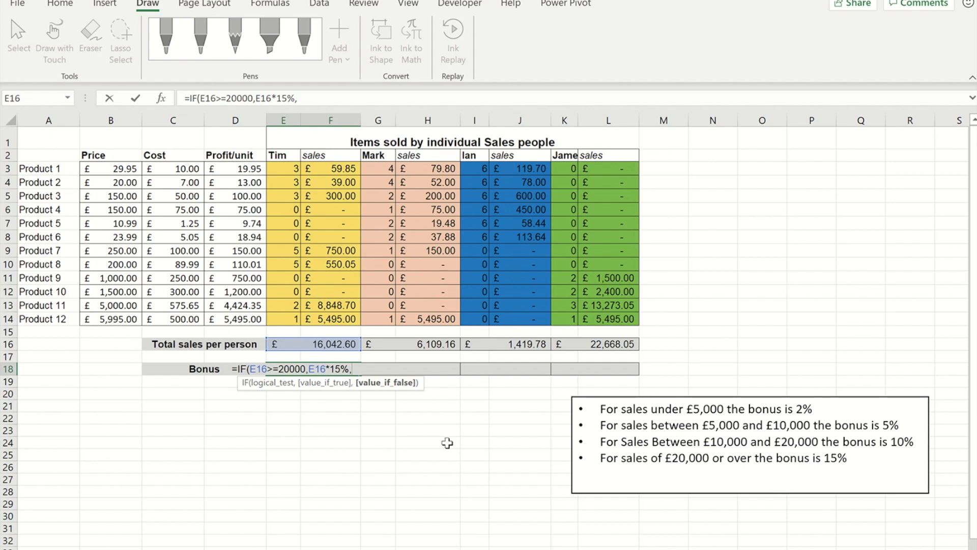
Step: Nest a second IF in the E18 bonus formula testing E16>=10000 and returning E16*10% if true
text(IF()
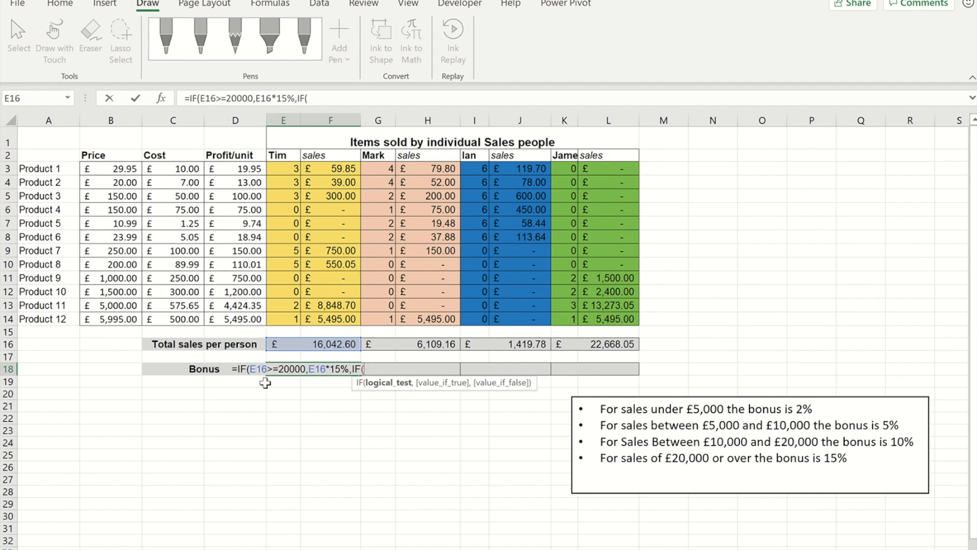
click(307, 345)
text(>=)
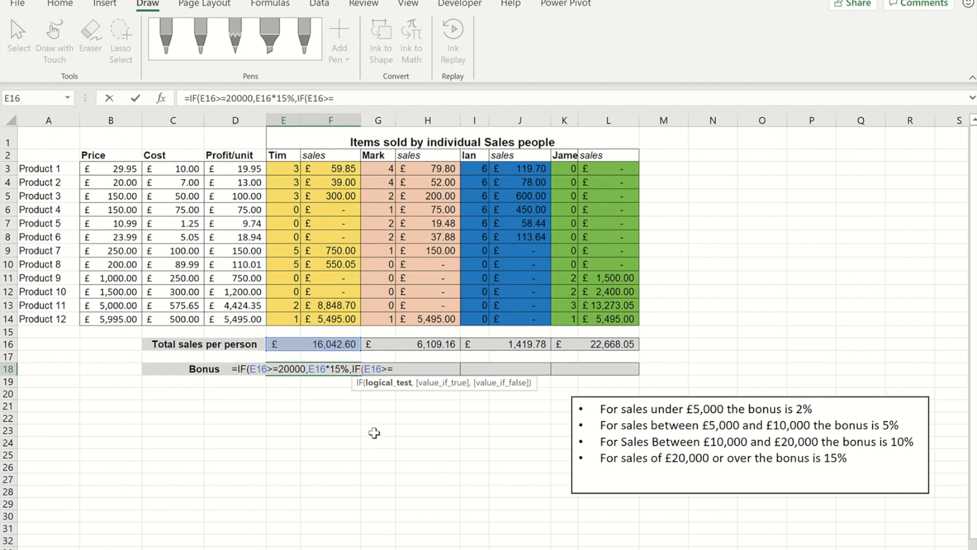
text(100)
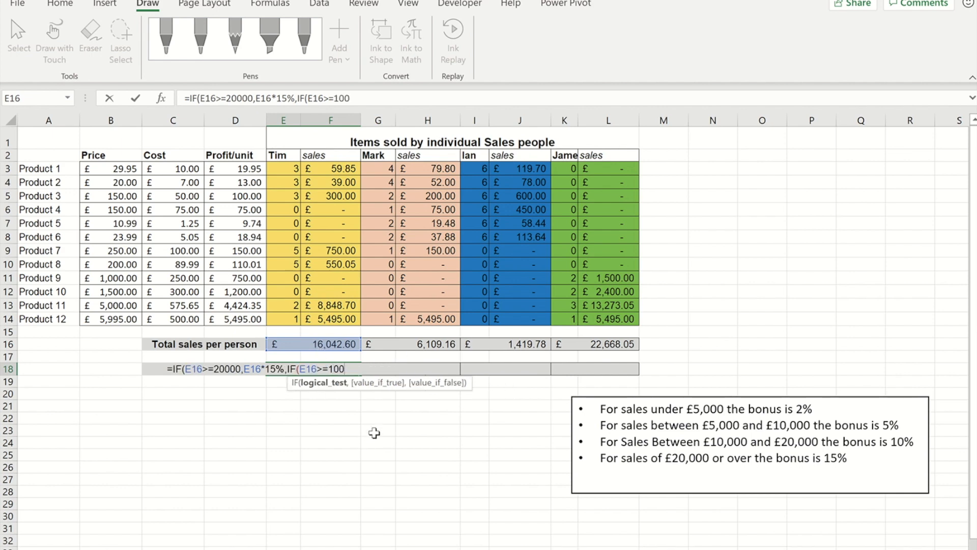
text(00,)
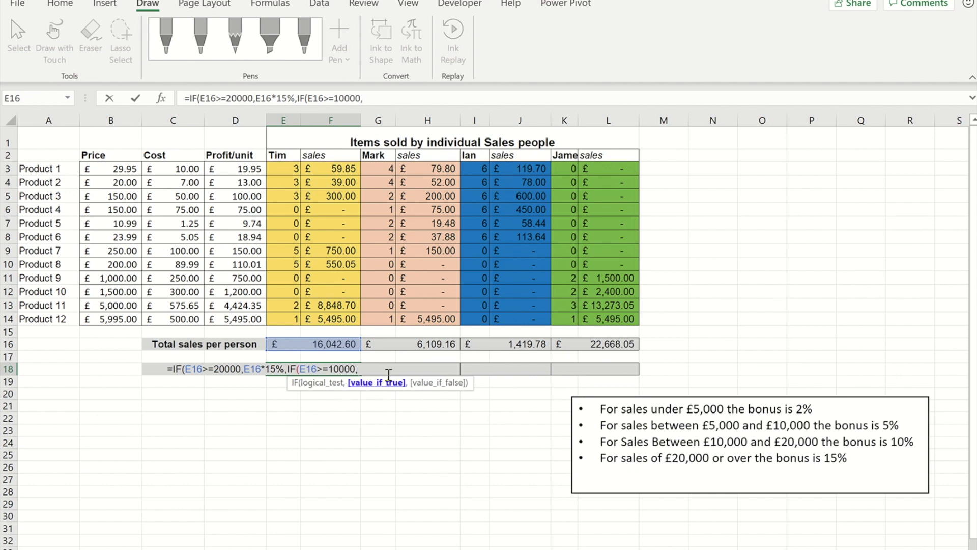
click(331, 344)
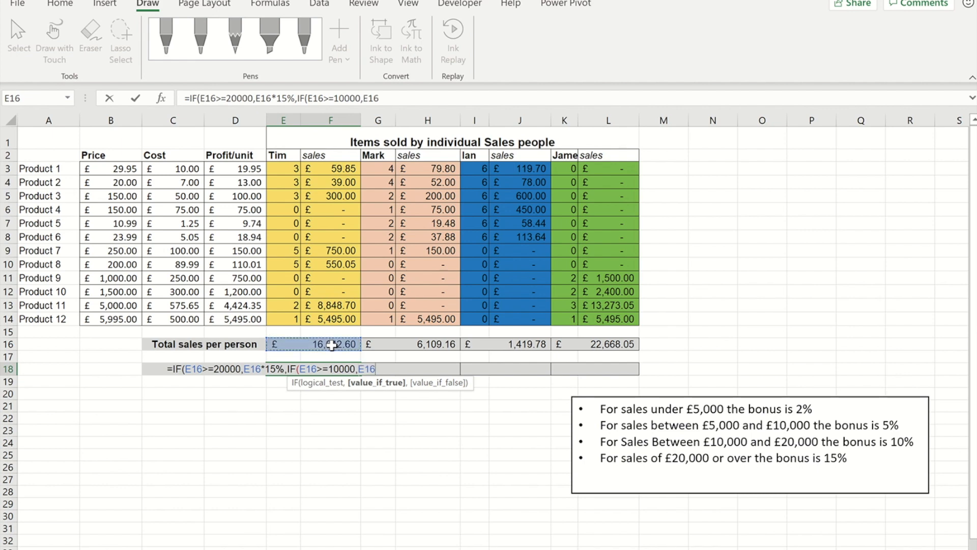
text(*10%,)
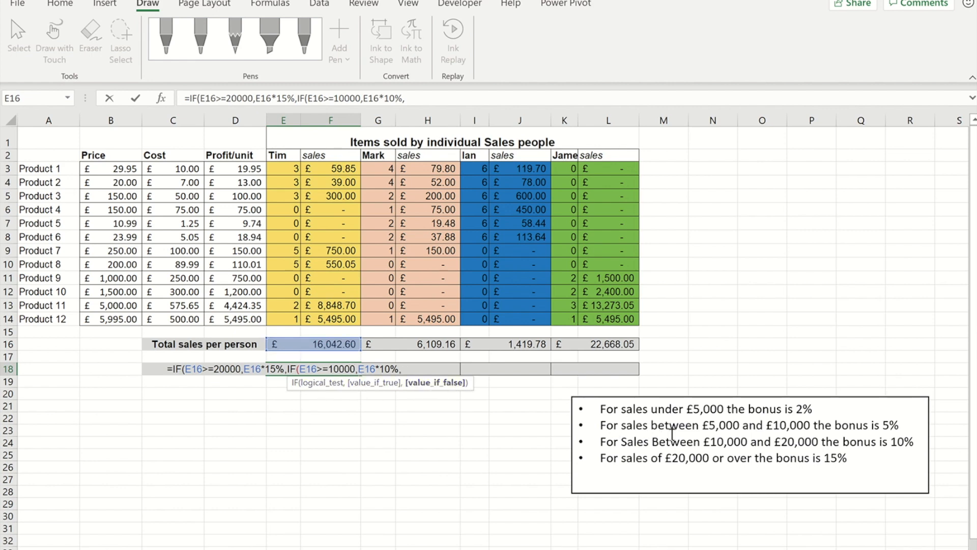
Step: Nest a third IF in the E18 bonus formula testing E16>=5000 and returning E16*5% if true
text(if()
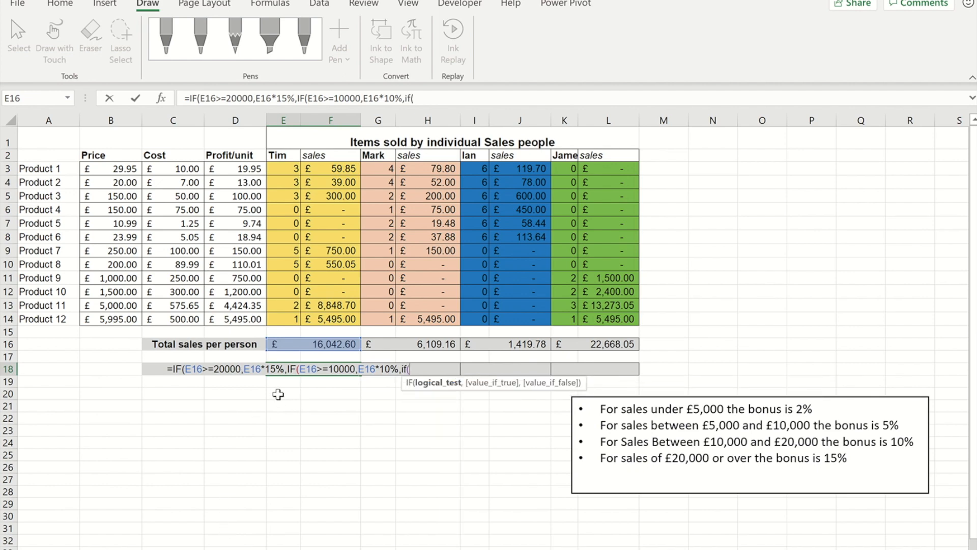
click(314, 344)
text(>=5000,)
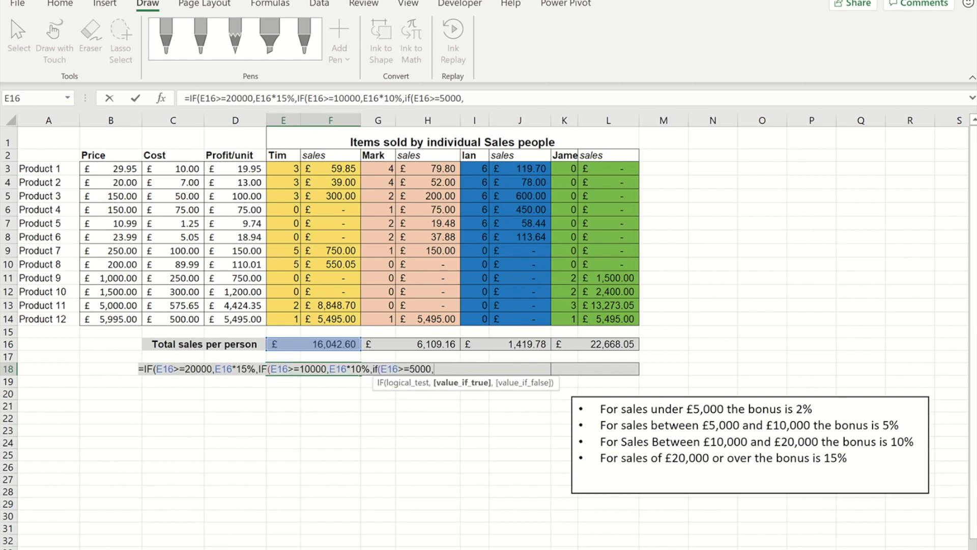
click(316, 344)
text(*5%,)
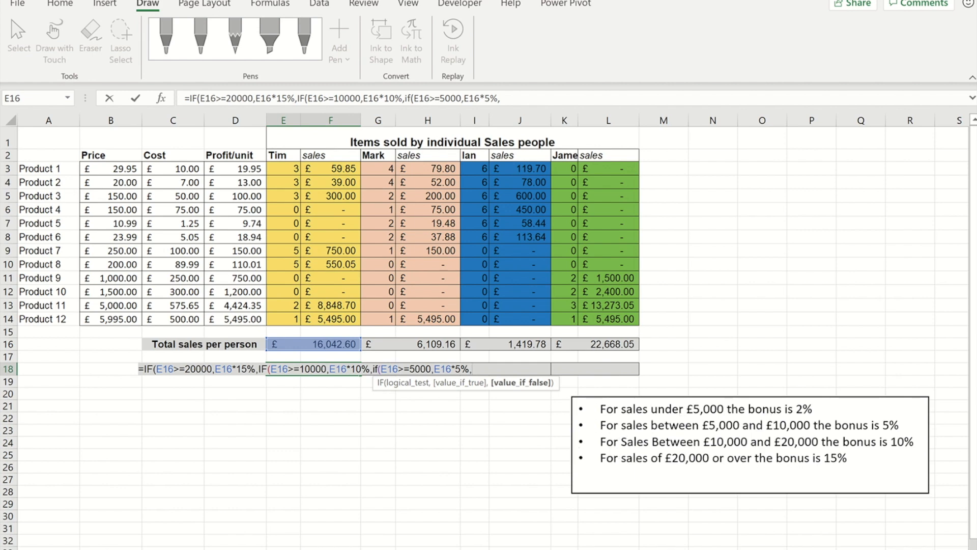
Step: Finish the E18 formula with E16*2% as the final false value and fill it across the Bonus row to column L
mouse_move(410, 549)
click(323, 344)
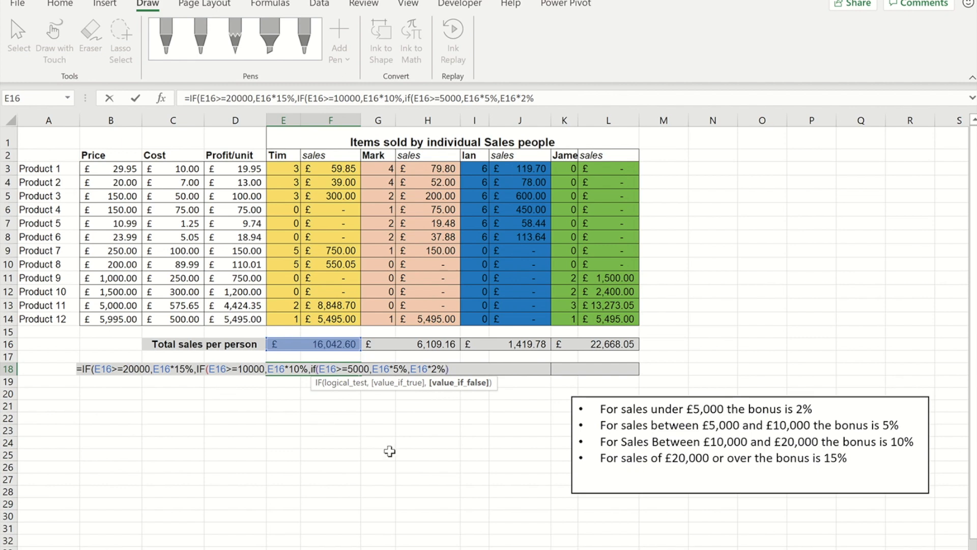
text())
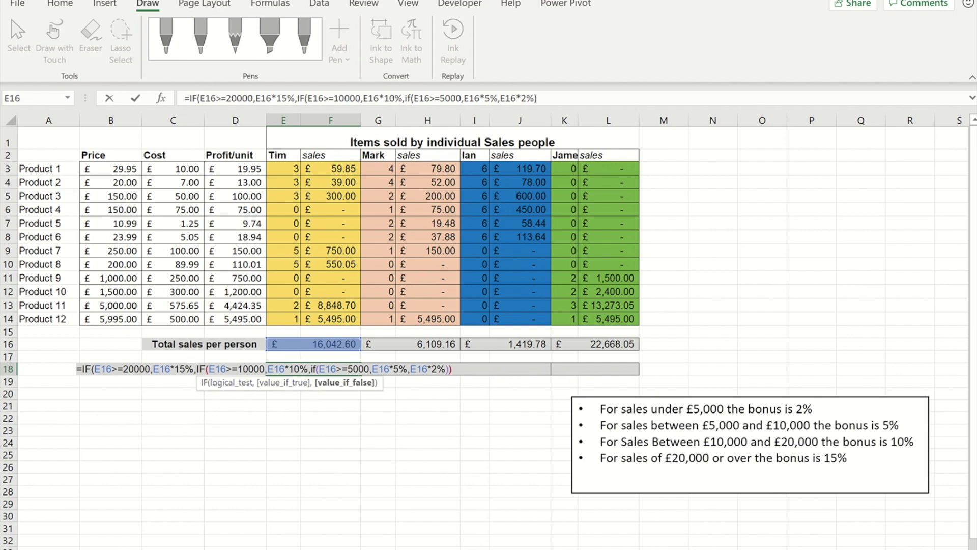
text())
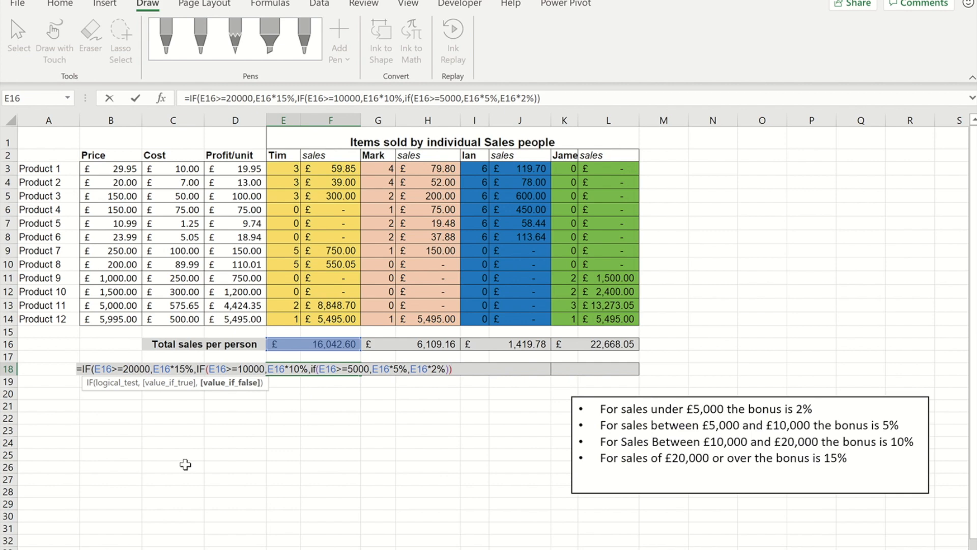
text())
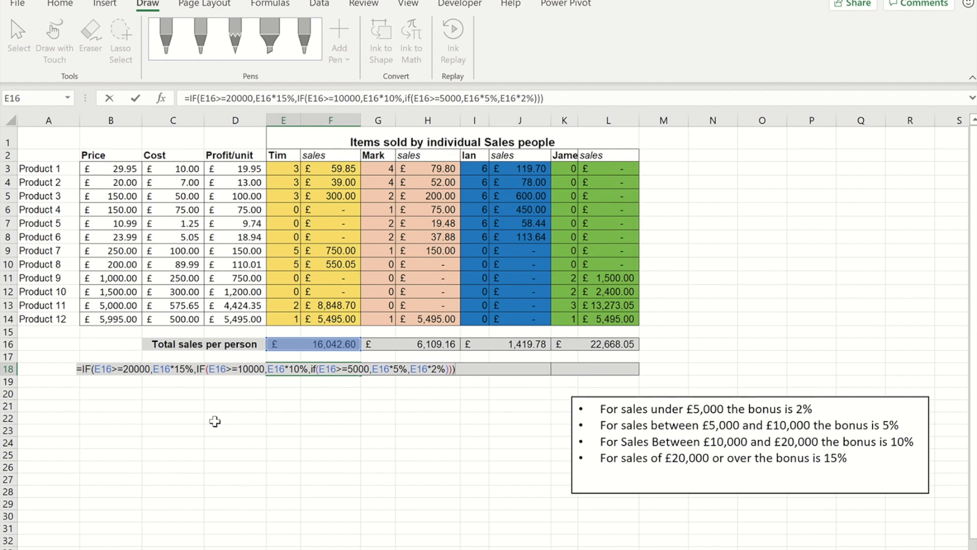
key(ctrl+Return)
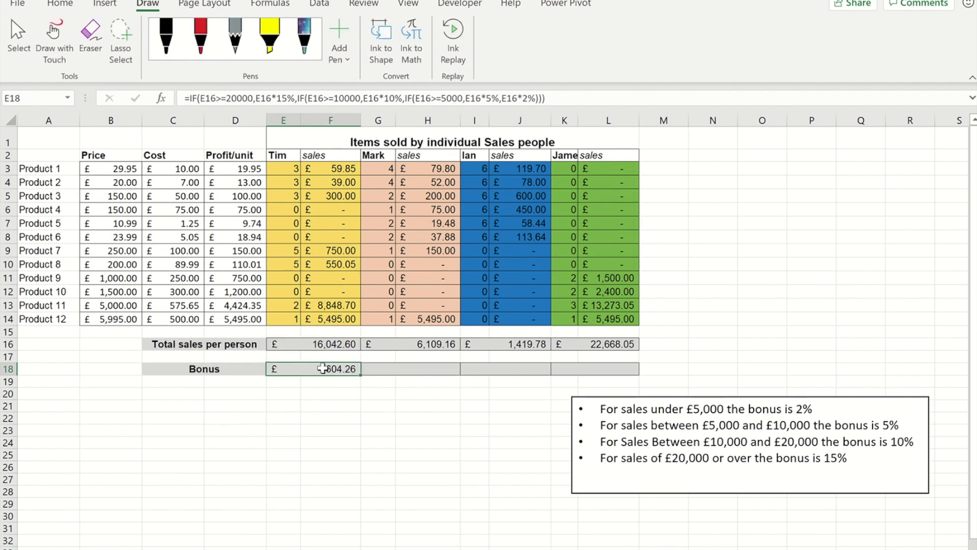
drag(391, 375, 495, 377)
drag(584, 375, 618, 371)
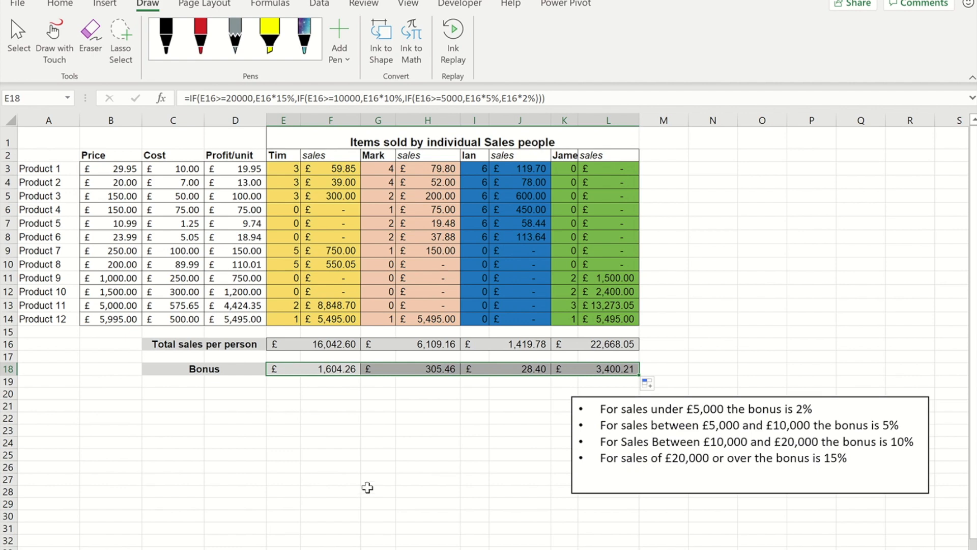
Step: On the colour list sheet, replace the formula in C19 beside Orange with a SUMIF using the absolute range $B$5:$B$16
click(133, 549)
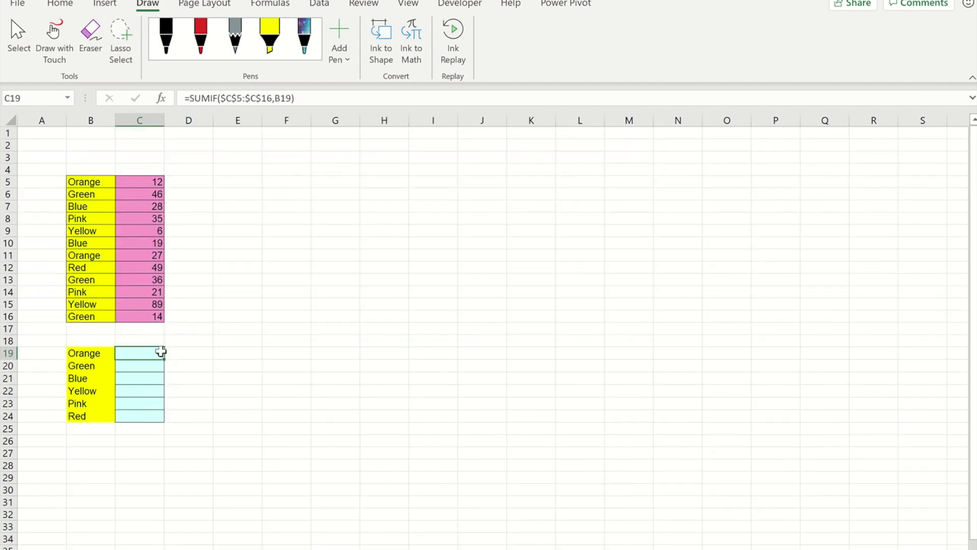
key(Delete)
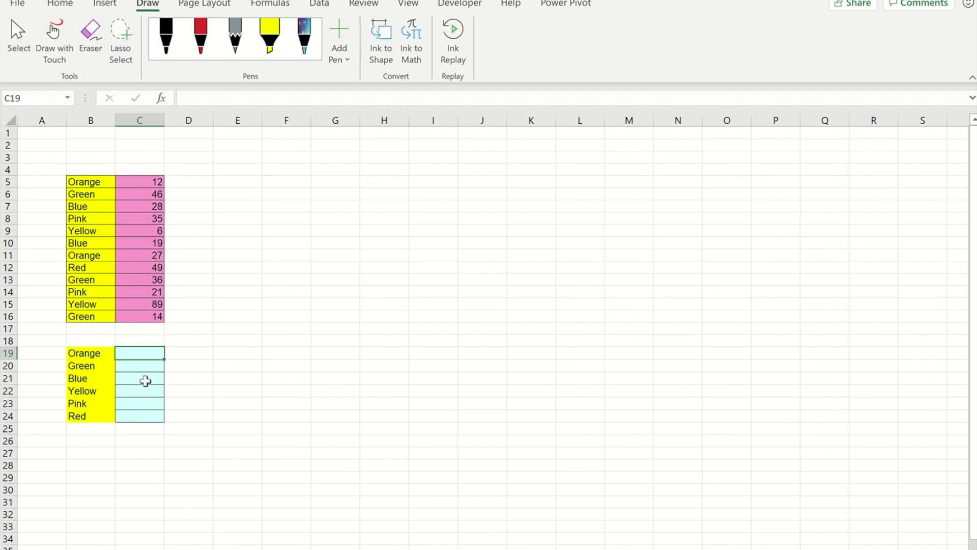
text(=sumif)
key(Tab)
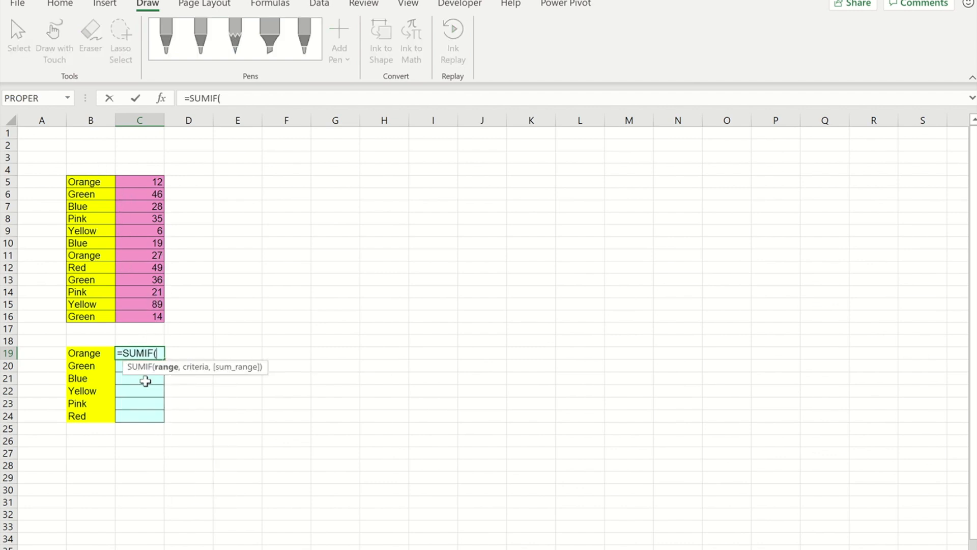
click(162, 98)
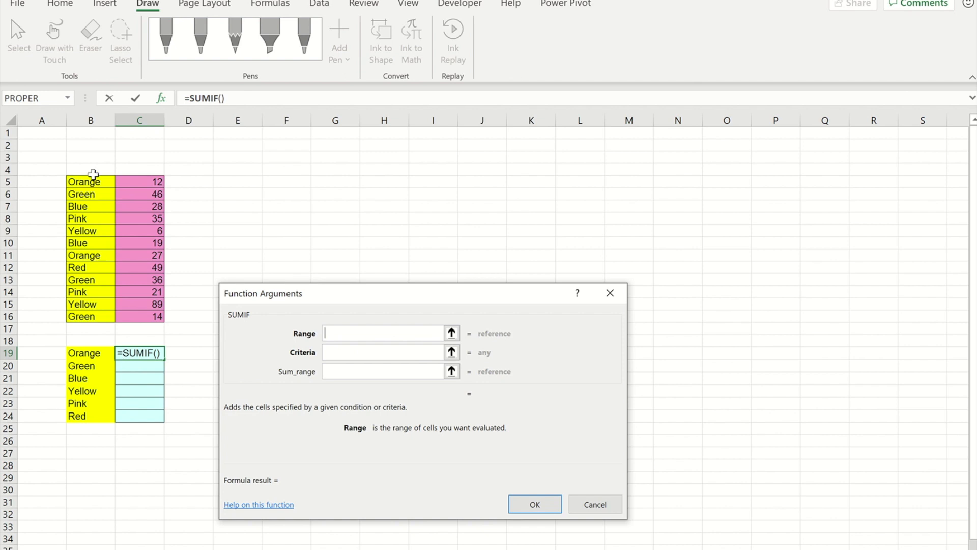
drag(90, 183, 86, 316)
key(F4)
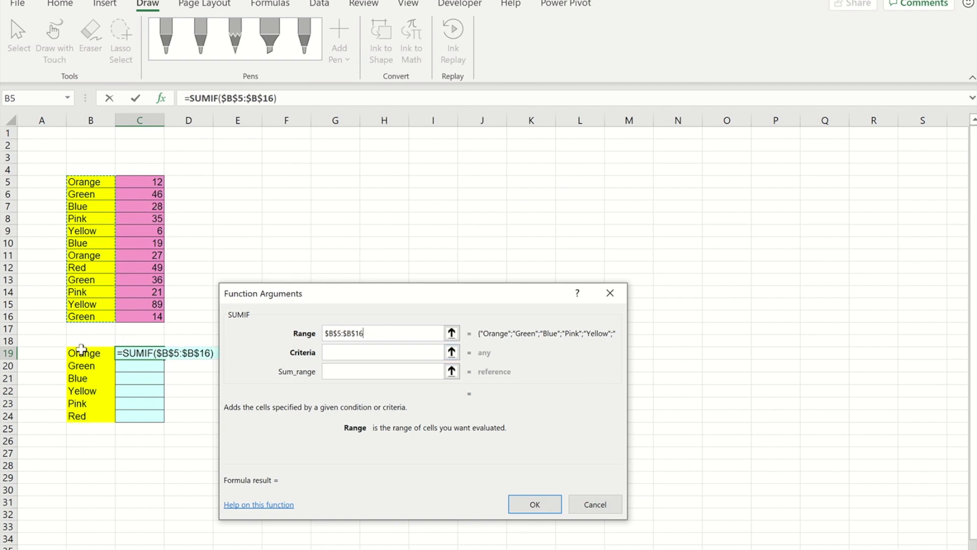
Step: Complete the SUMIF with criteria B19 and absolute sum range $C$5:$C$16, and fill it down beside the remaining colours
click(351, 352)
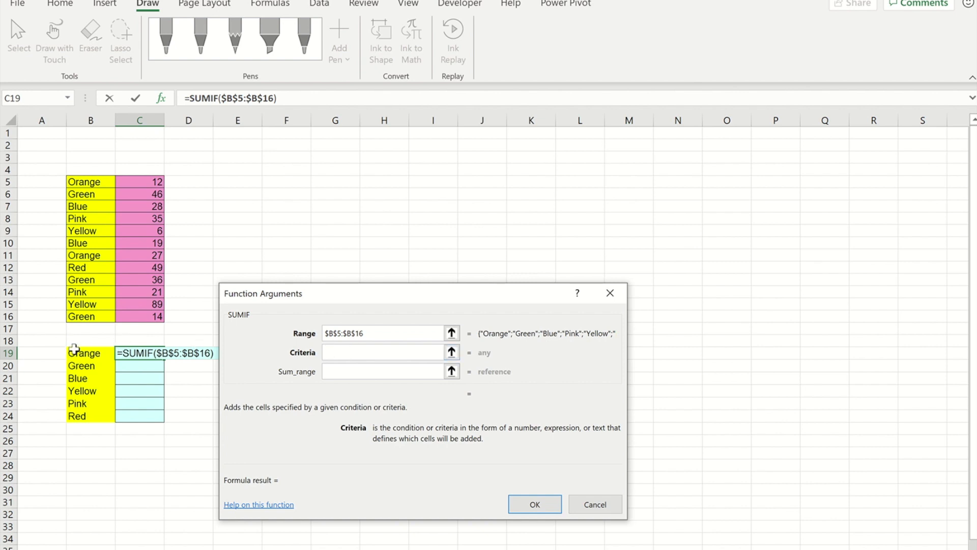
click(91, 354)
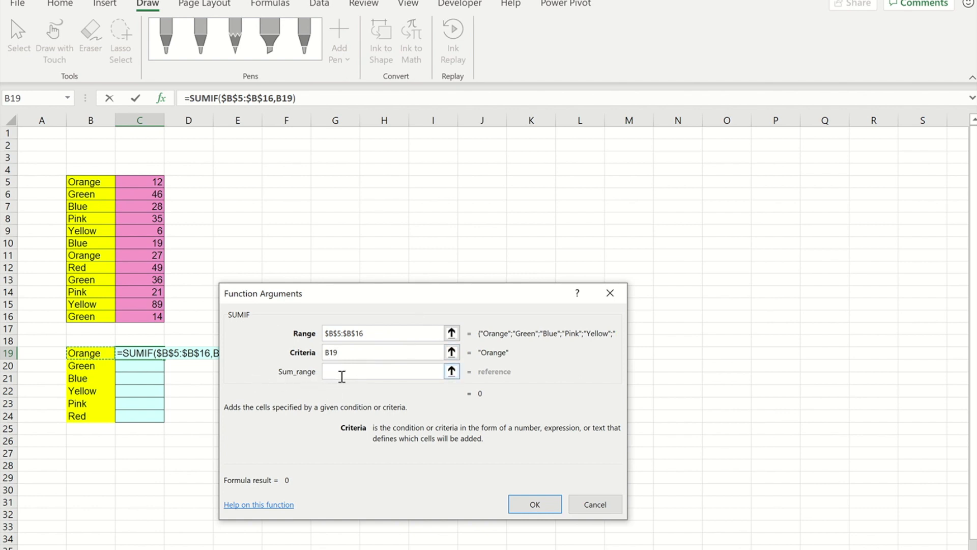
click(341, 372)
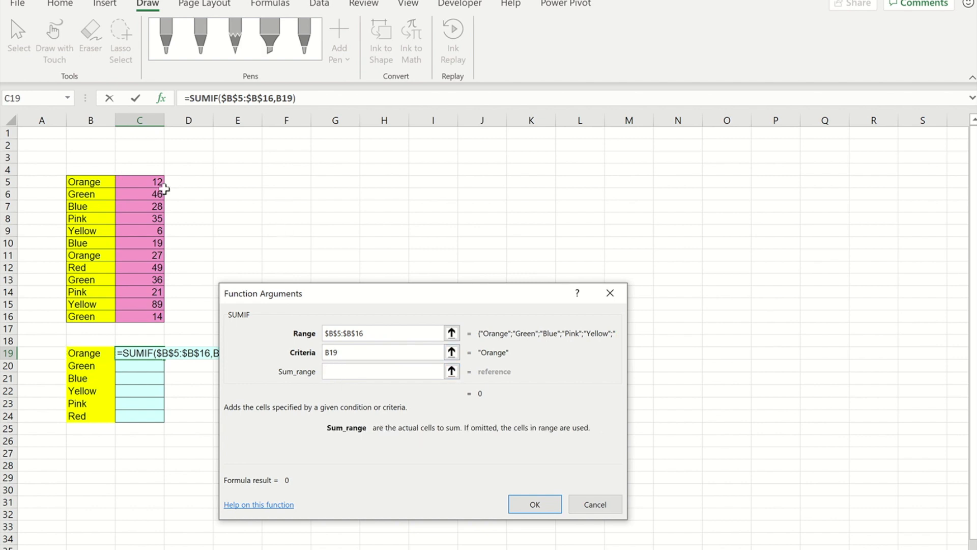
drag(135, 185, 138, 318)
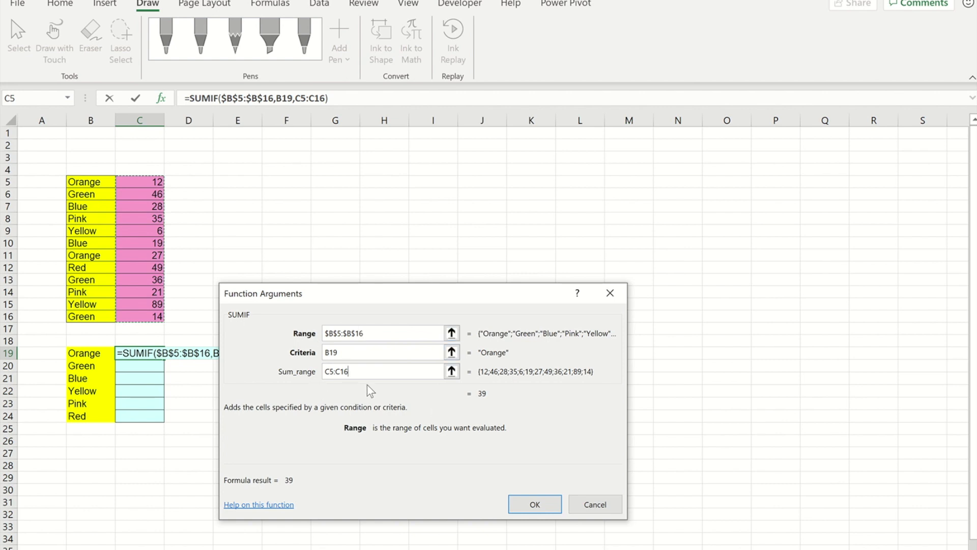
key(F4)
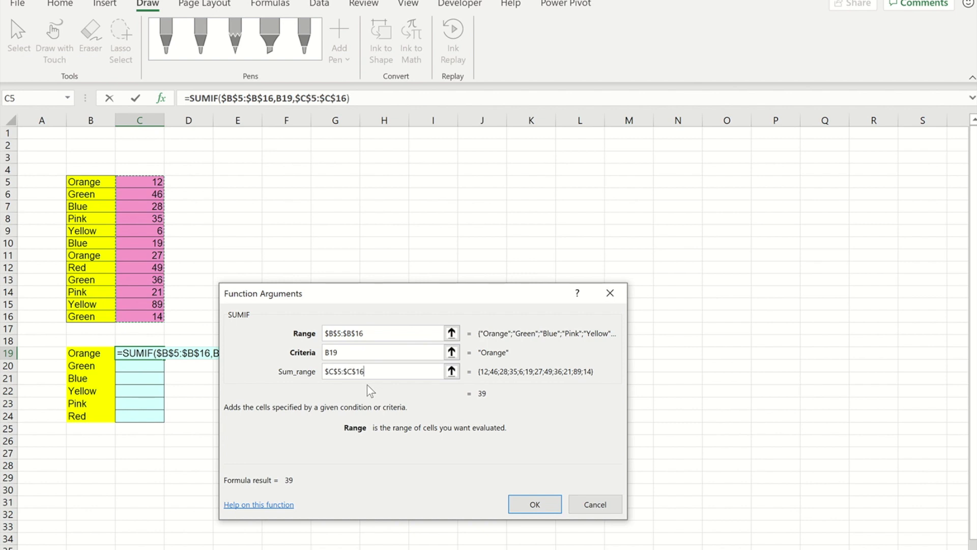
click(534, 506)
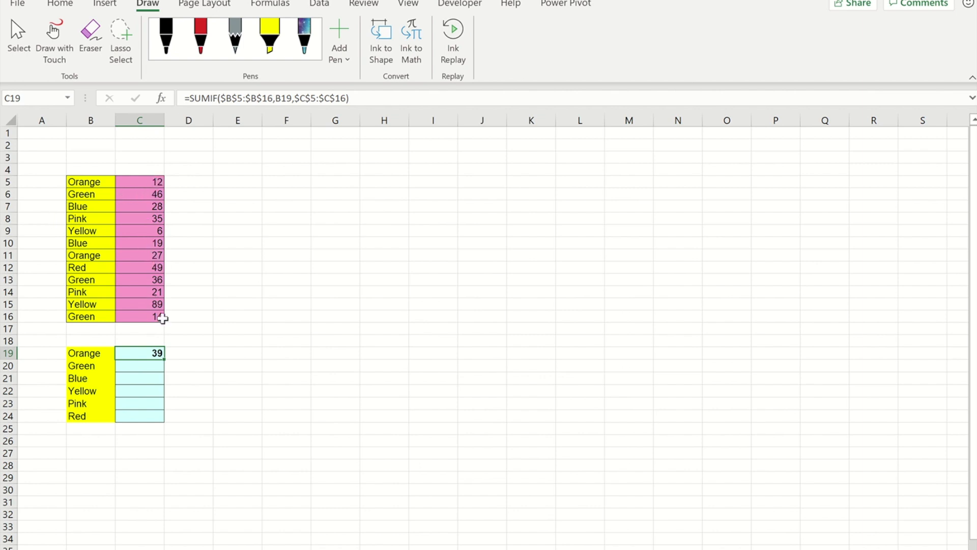
double_click(165, 359)
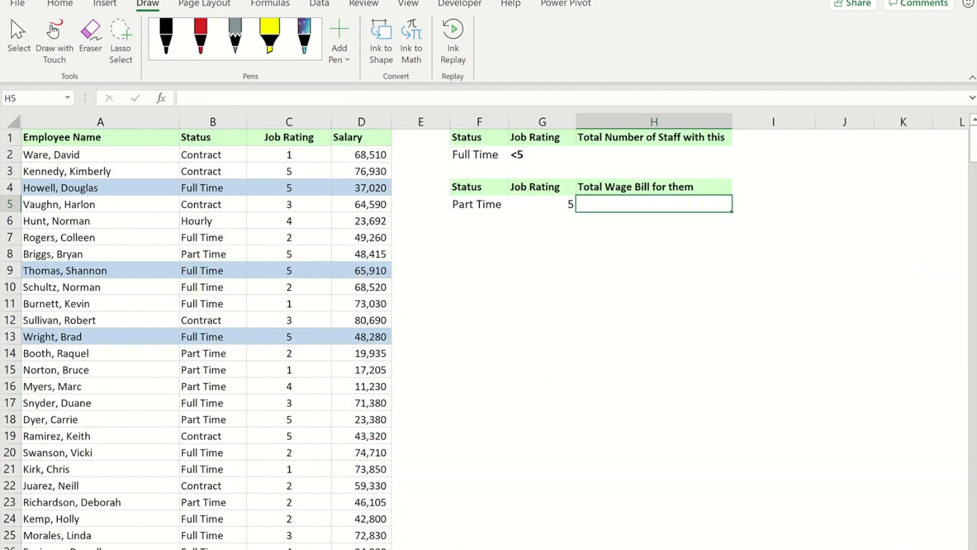
Step: On the employee sheet, start a COUNTIFS formula in H2 under Total Number of Staff with this and open its function arguments
click(625, 156)
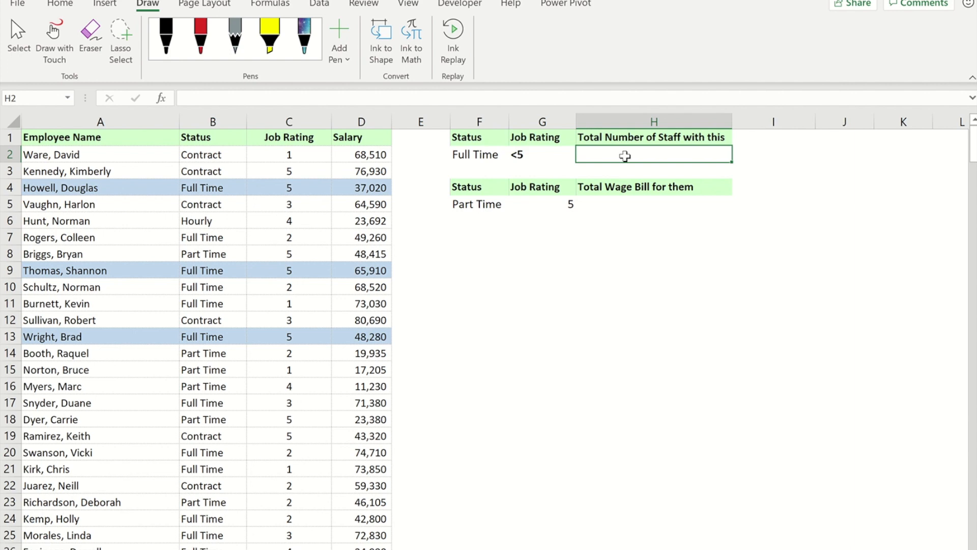
text(=)
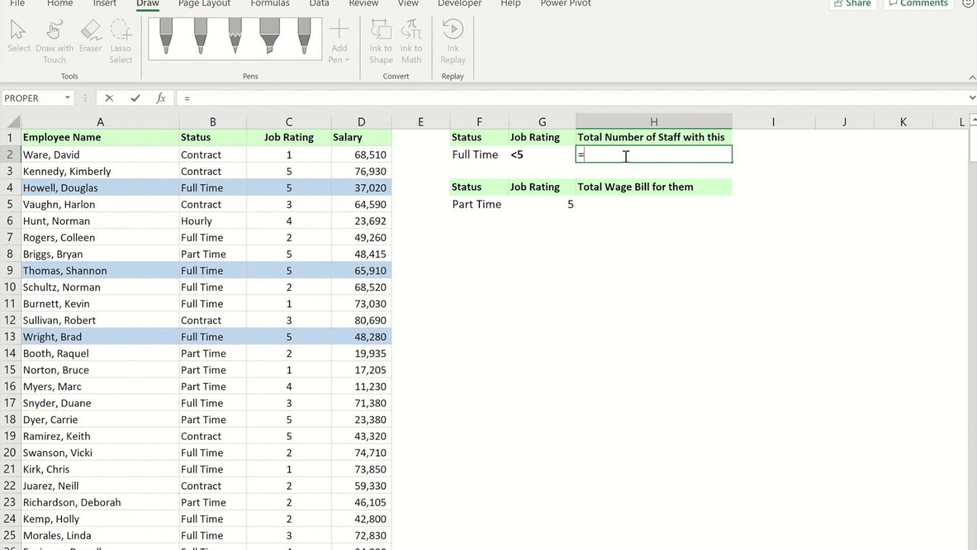
text(counif)
key(BackSpace)
text(t)
key(Down)
key(Down)
key(Down)
key(Down)
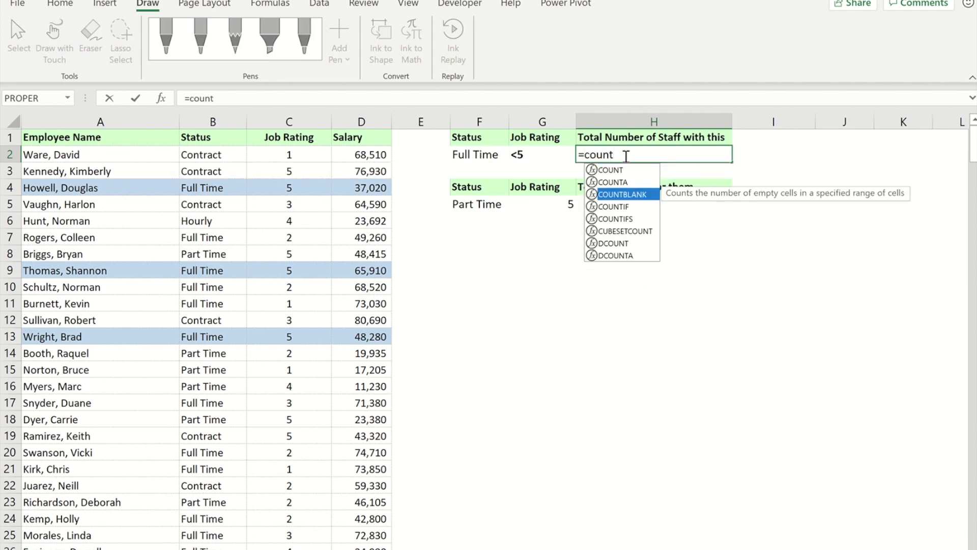
key(Tab)
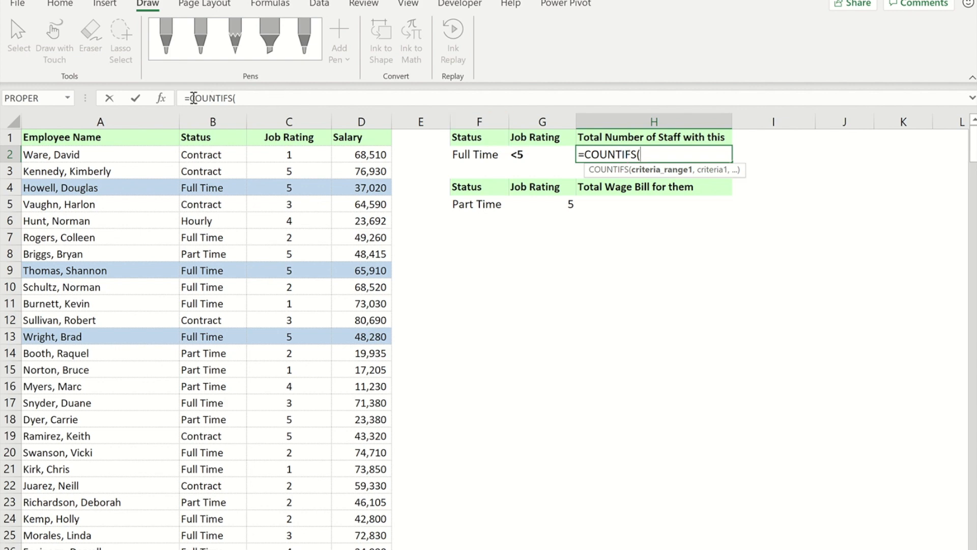
click(162, 98)
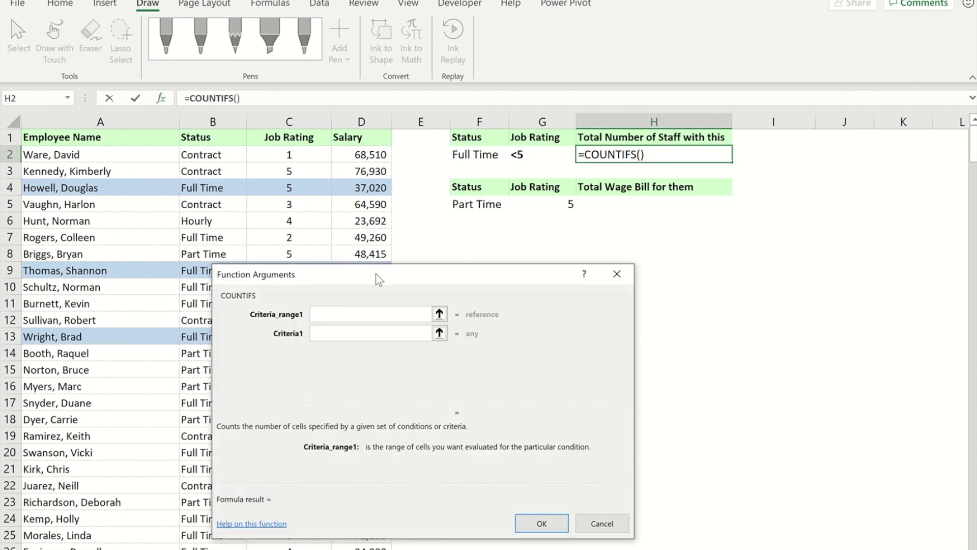
Step: Move the arguments dialog off the employee data and set the first COUNTIFS criteria range to the Status cells B2:B297
drag(400, 279, 618, 252)
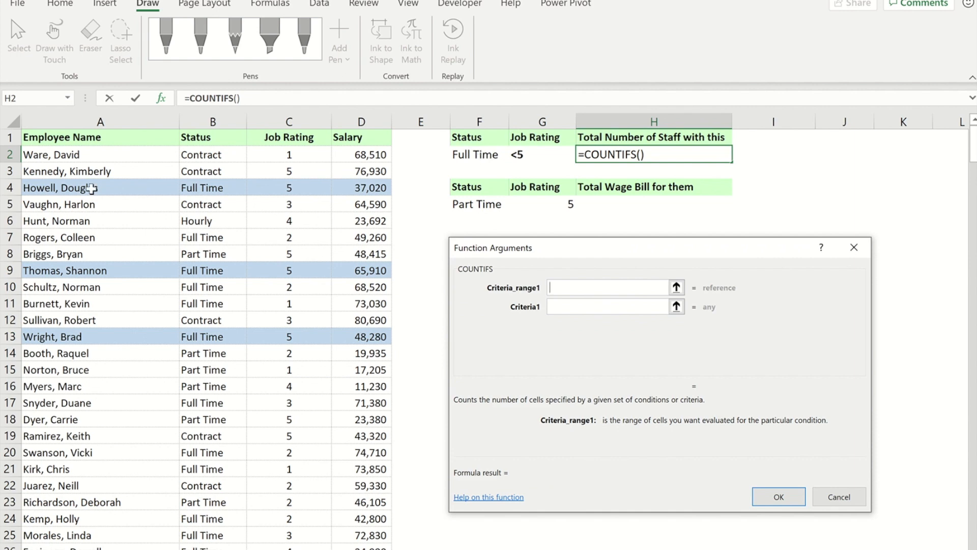
click(209, 154)
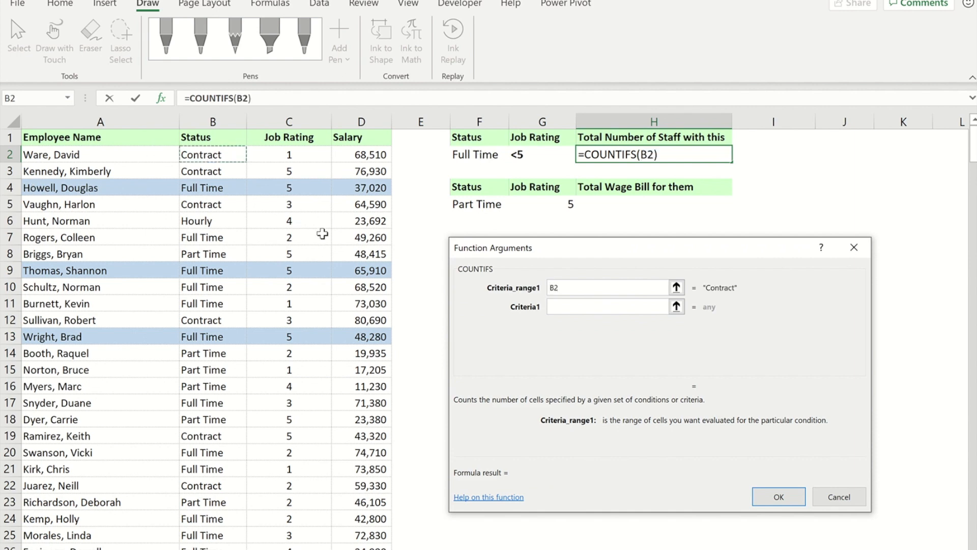
key(ctrl+shift+Down)
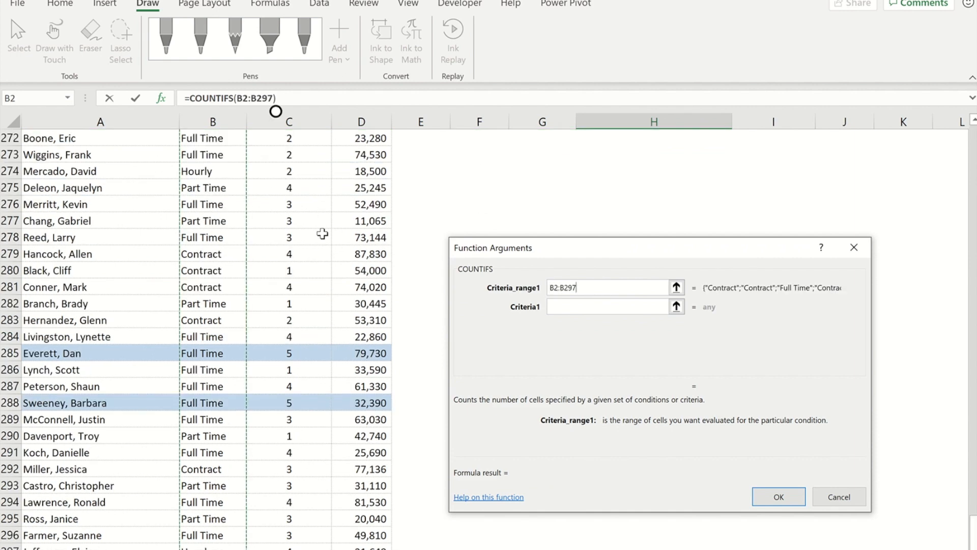
Step: Set the first COUNTIFS criterion to the Full Time status cell F2
click(584, 305)
scroll(593, 285, up, 20)
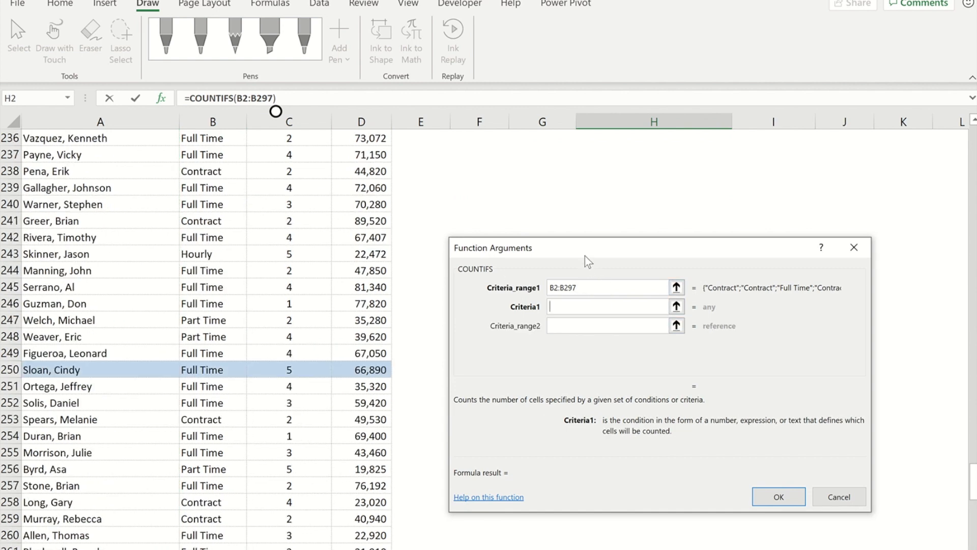
scroll(787, 239, up, 13)
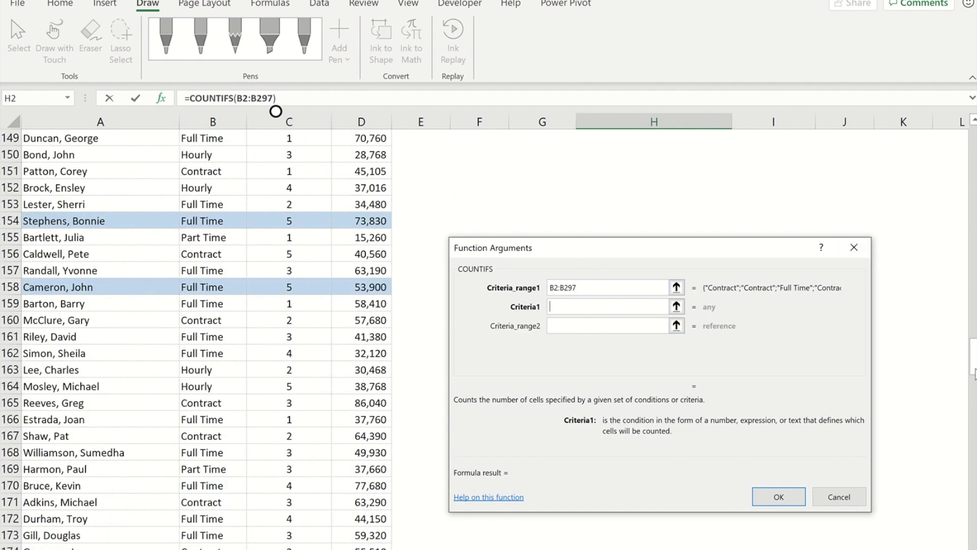
drag(969, 139, 967, 127)
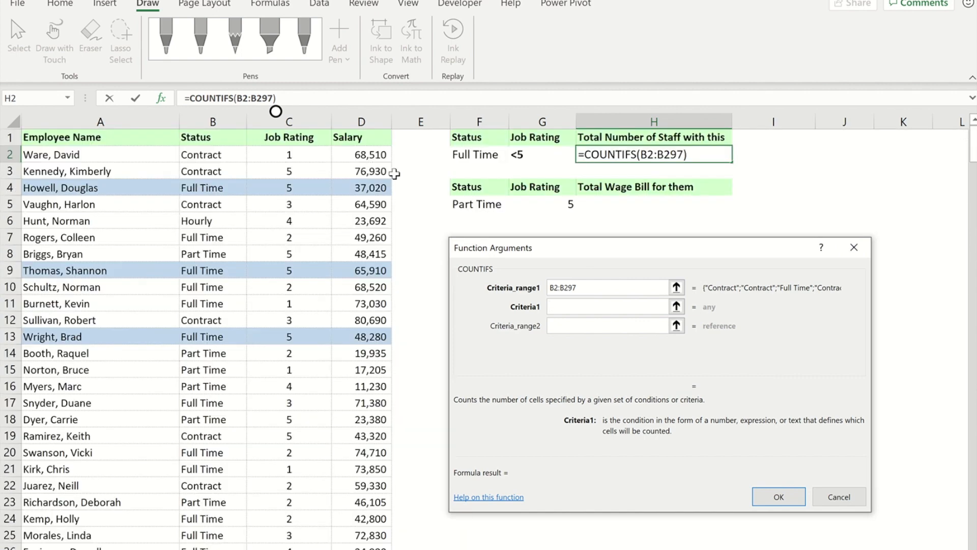
click(466, 155)
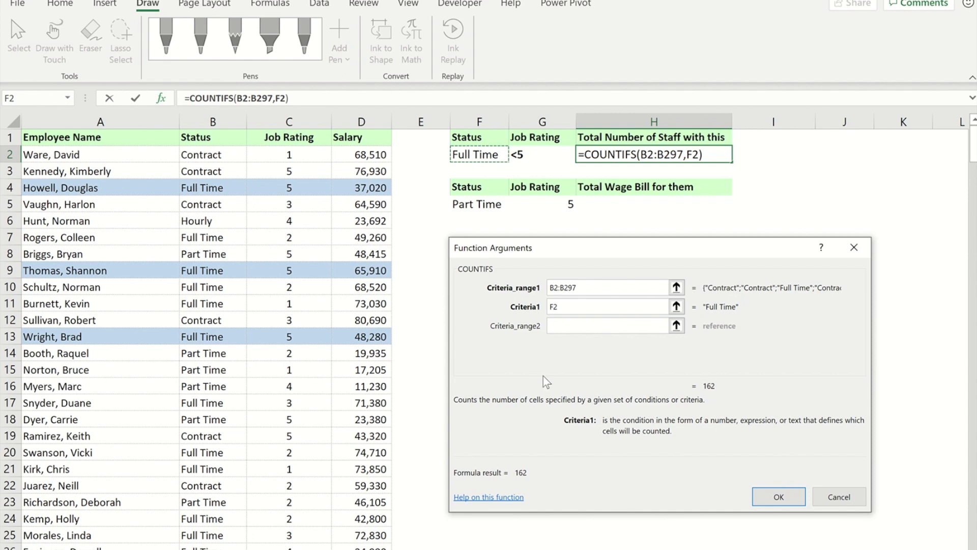
Step: Add the Job Rating cells C2:C297 as second COUNTIFS criteria range with G2 as its criterion, and confirm the formula
click(571, 326)
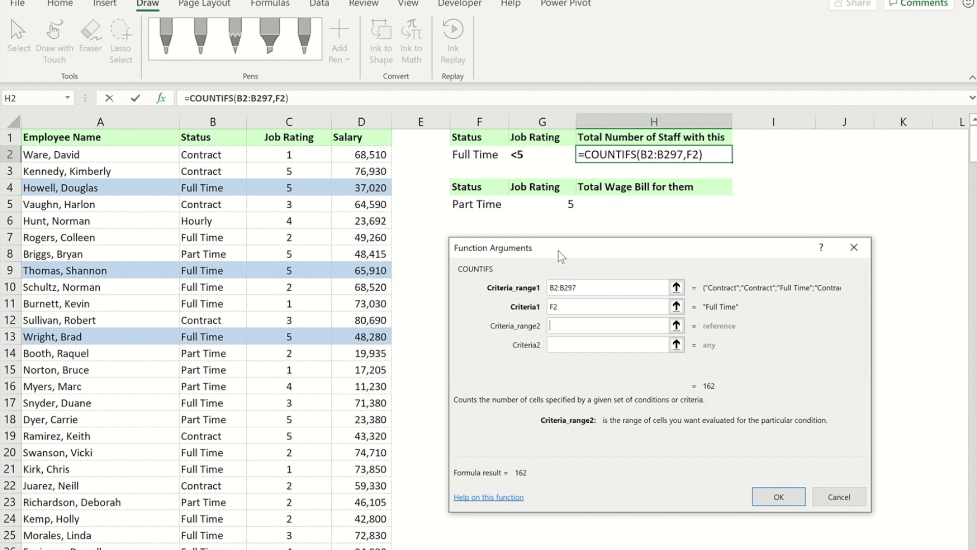
click(280, 155)
key(ctrl+shift+Down)
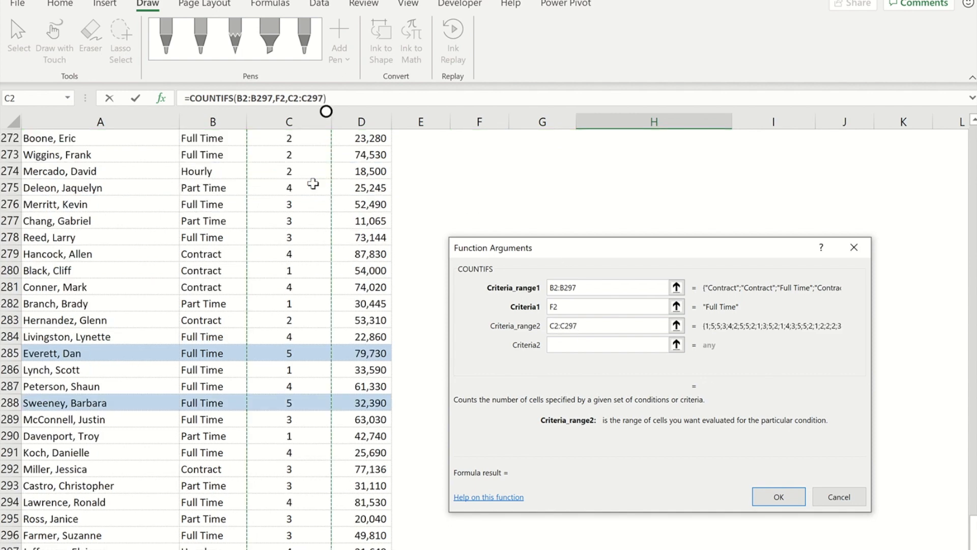
scroll(661, 262, up, 20)
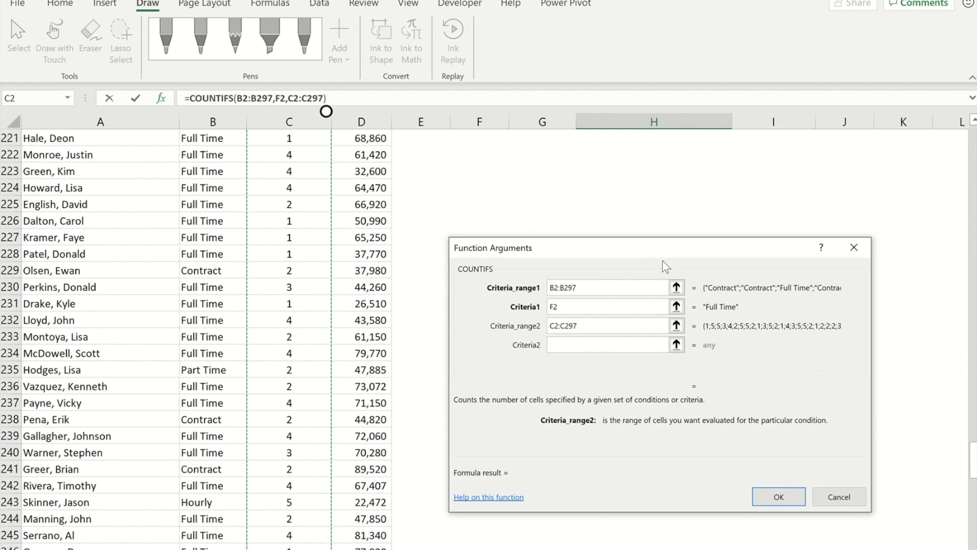
drag(973, 388, 965, 105)
click(558, 345)
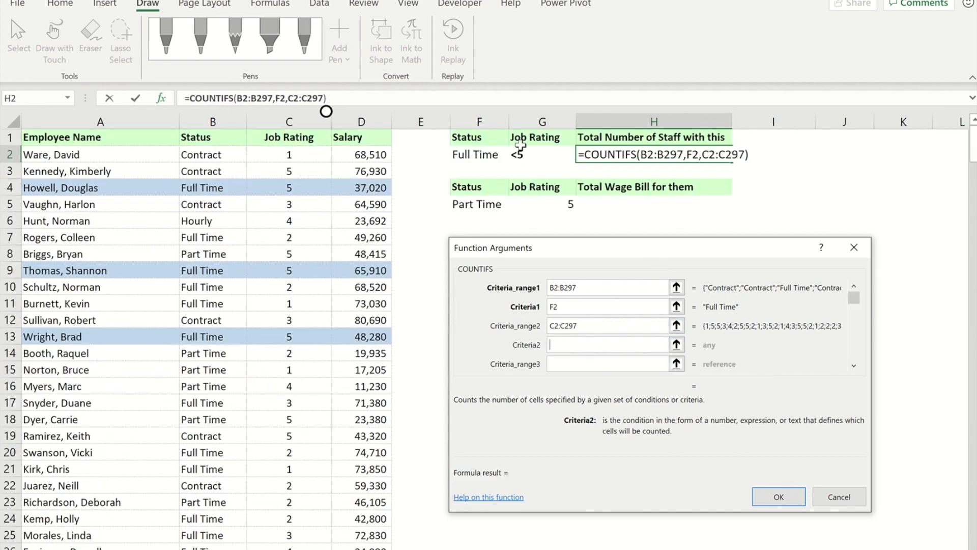
click(539, 155)
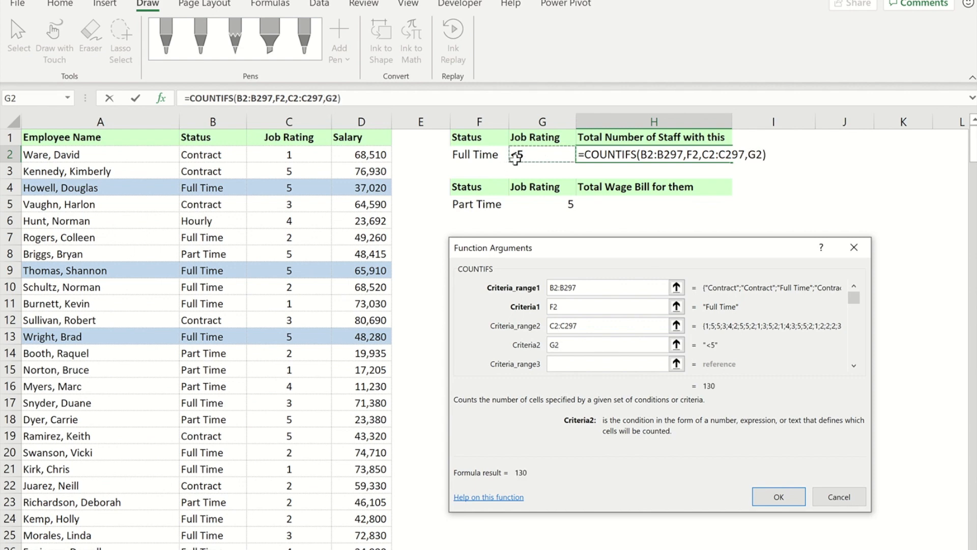
click(779, 497)
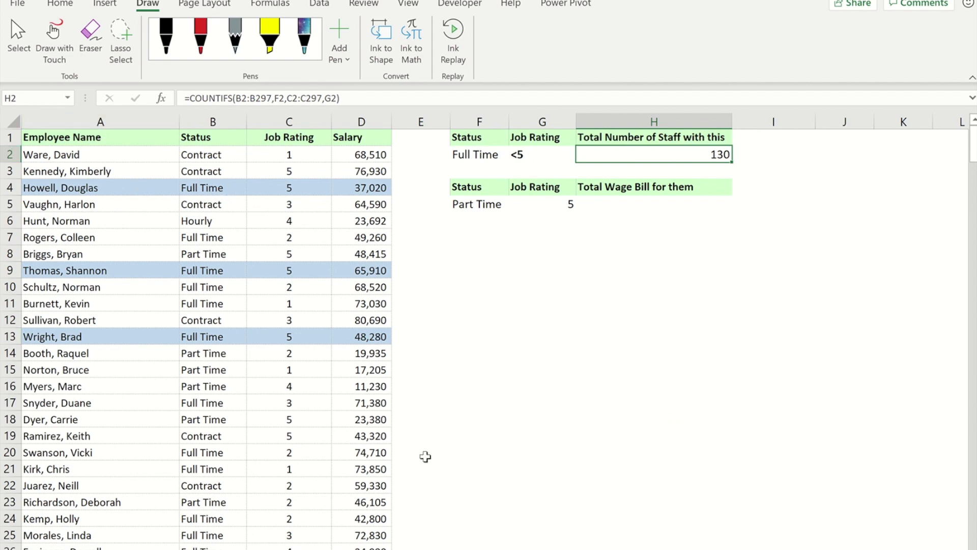
Step: Start a SUMIFS formula in H5 under Total Wage Bill for them and open its function arguments
click(612, 205)
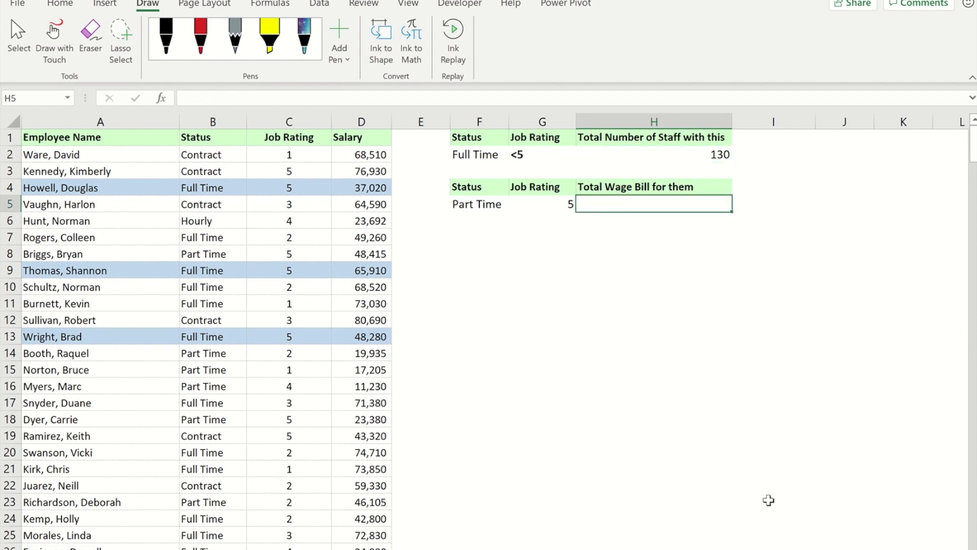
text(=sumi)
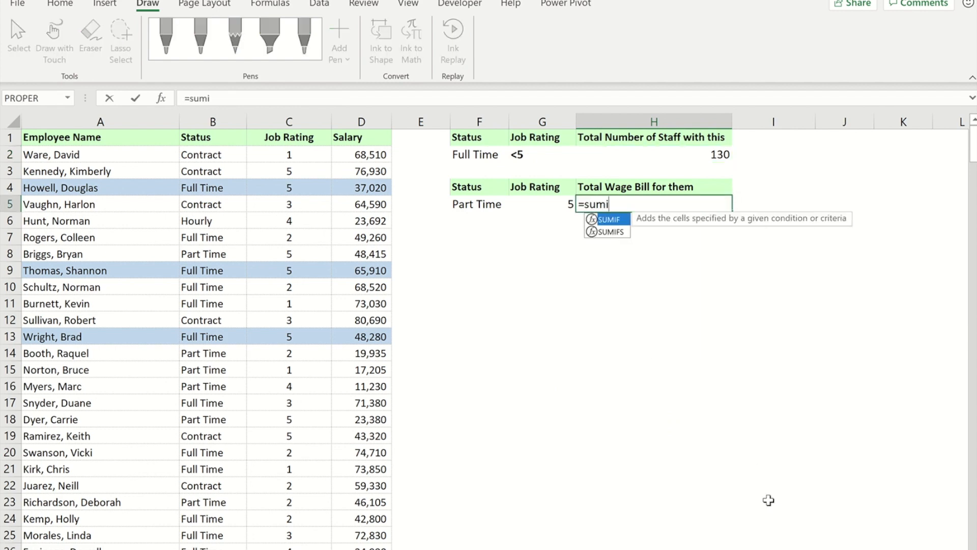
text(f)
key(Down)
key(Tab)
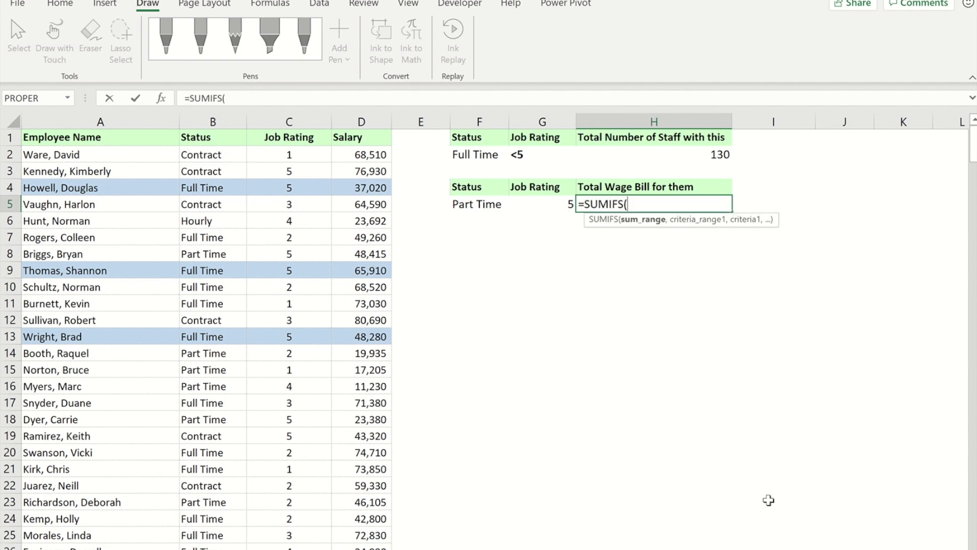
click(161, 97)
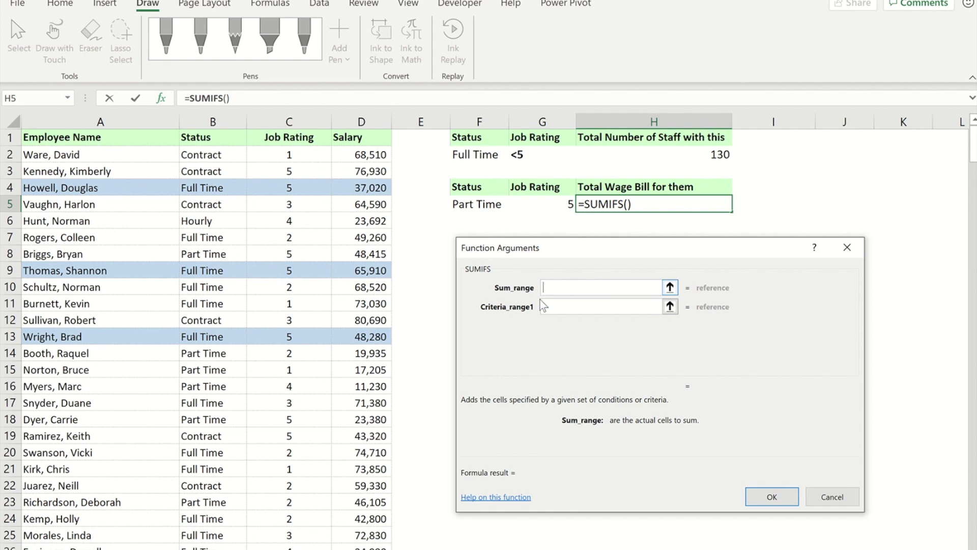
Step: Set the SUMIFS sum range to the Salary cells D2:D297
click(358, 155)
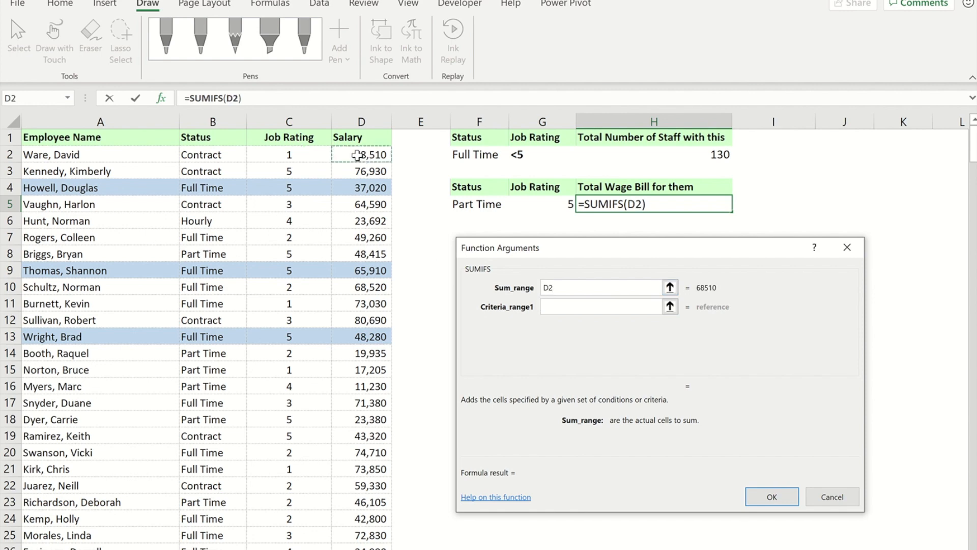
key(ctrl+shift+Down)
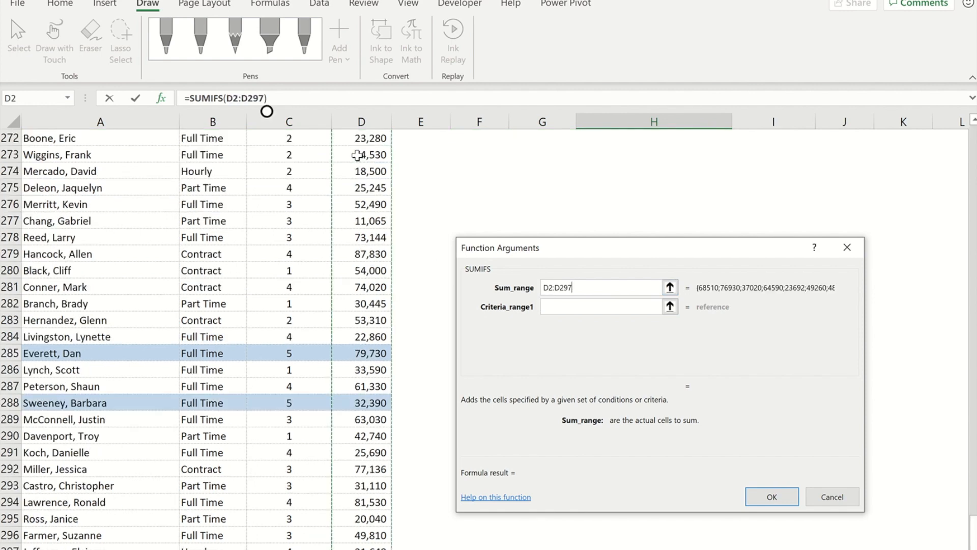
drag(972, 527, 971, 133)
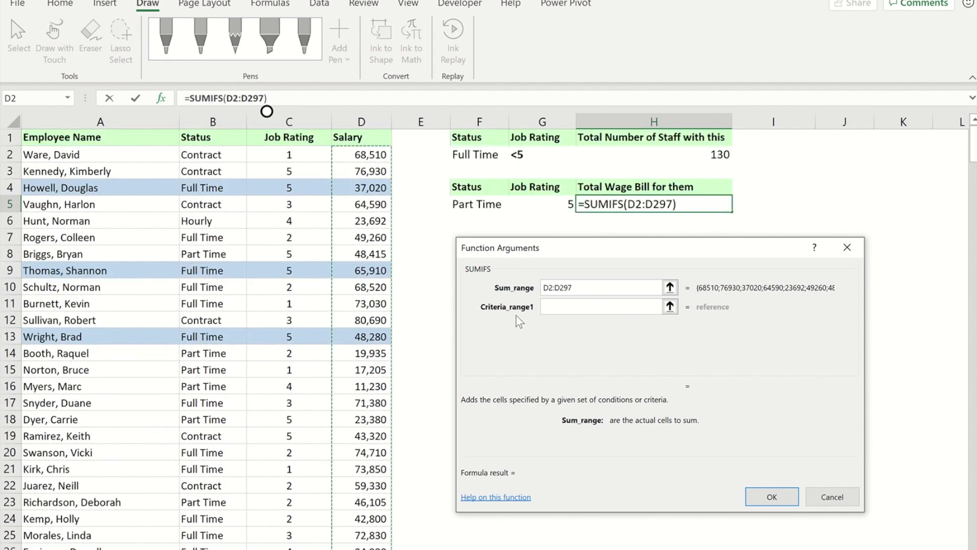
Step: Set the first SUMIFS criteria range to the Status cells B2:B297 and its criterion to F5
click(561, 304)
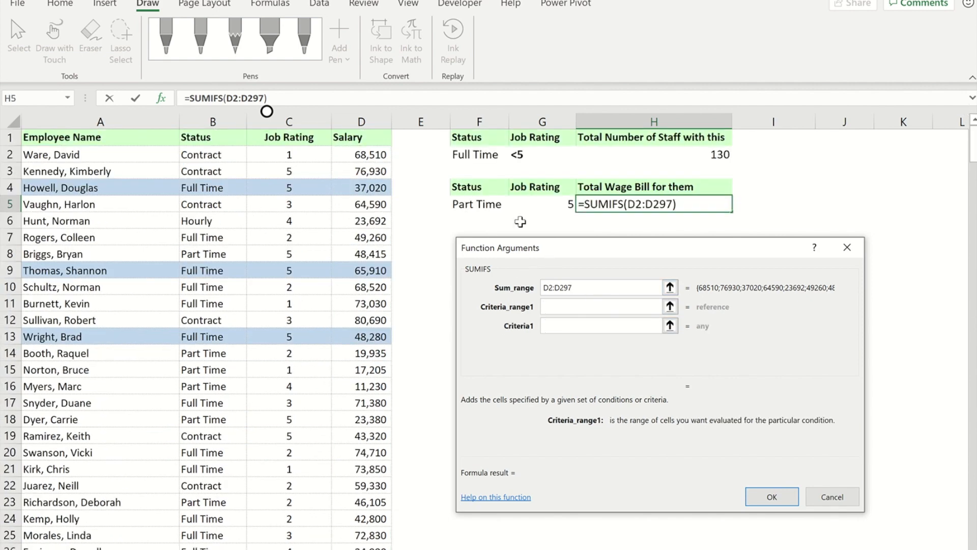
click(224, 155)
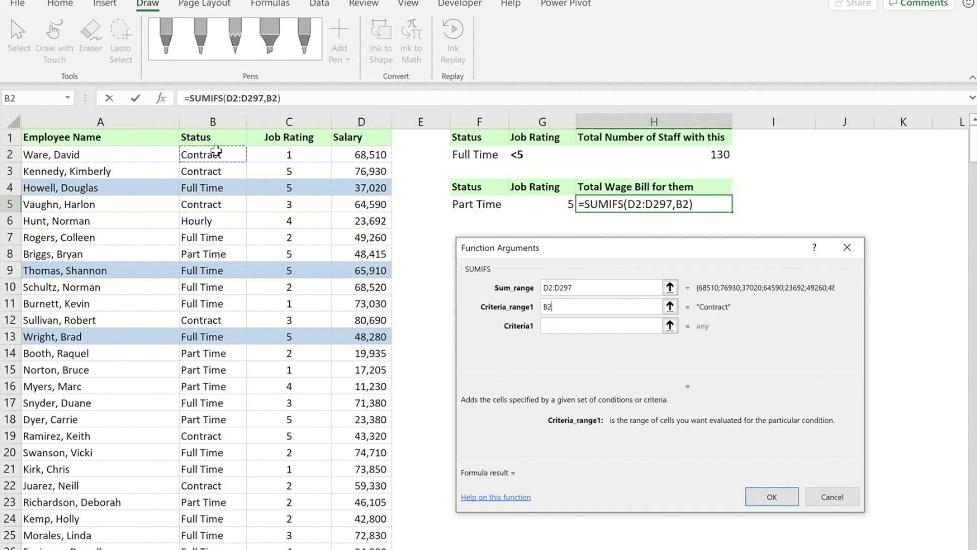
key(ctrl+shift+Down)
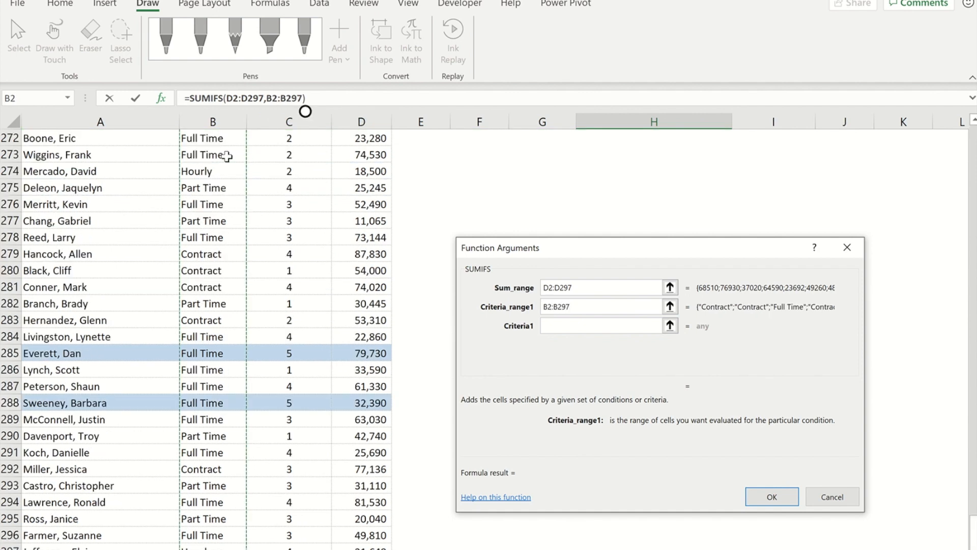
scroll(641, 332, up, 20)
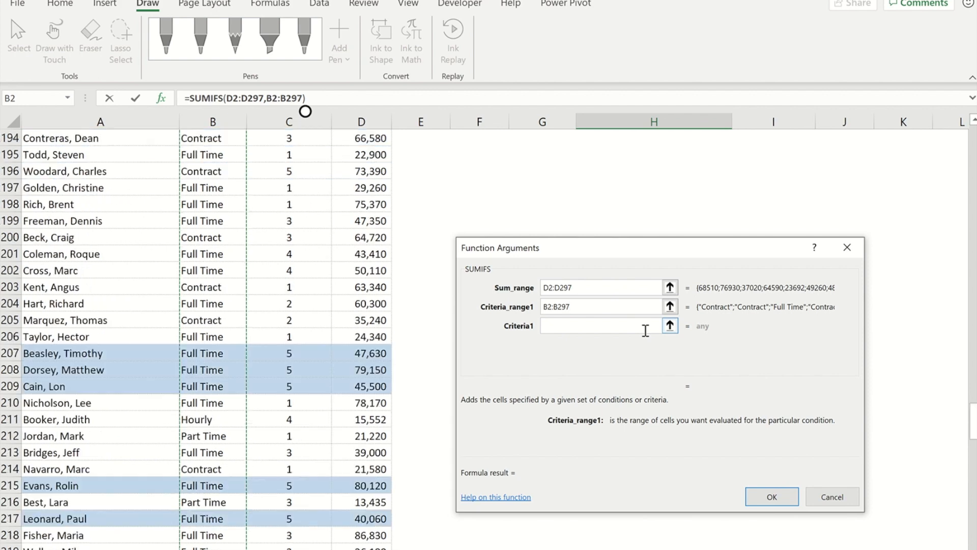
scroll(645, 331, up, 8)
drag(973, 377, 973, 130)
click(573, 325)
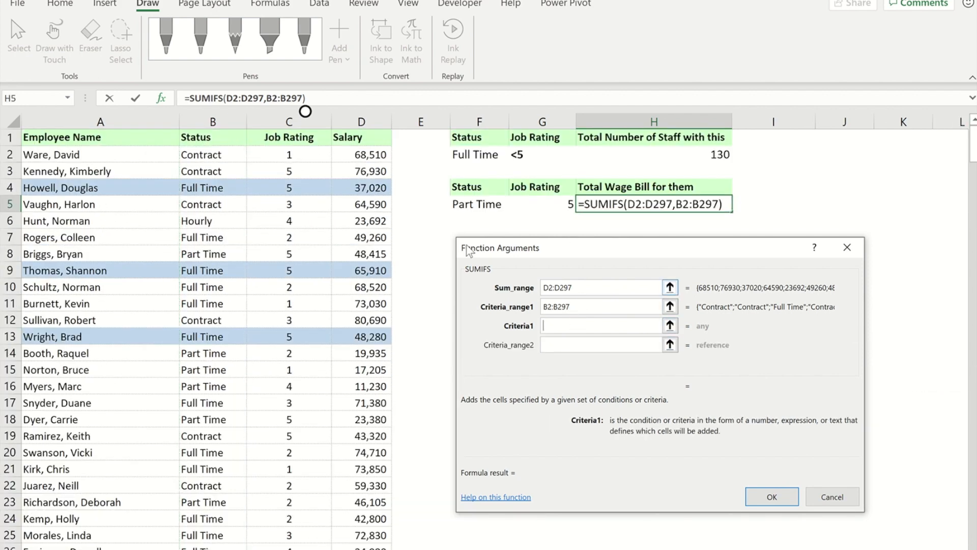
click(469, 204)
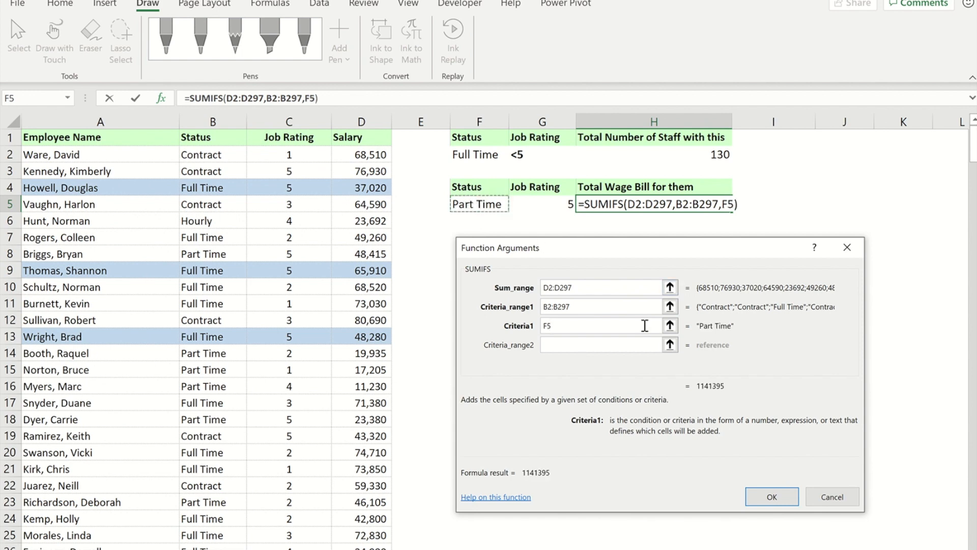
Step: Set the second SUMIFS criteria range to the Job Rating cells C2:C297 and its criterion to G5
click(567, 345)
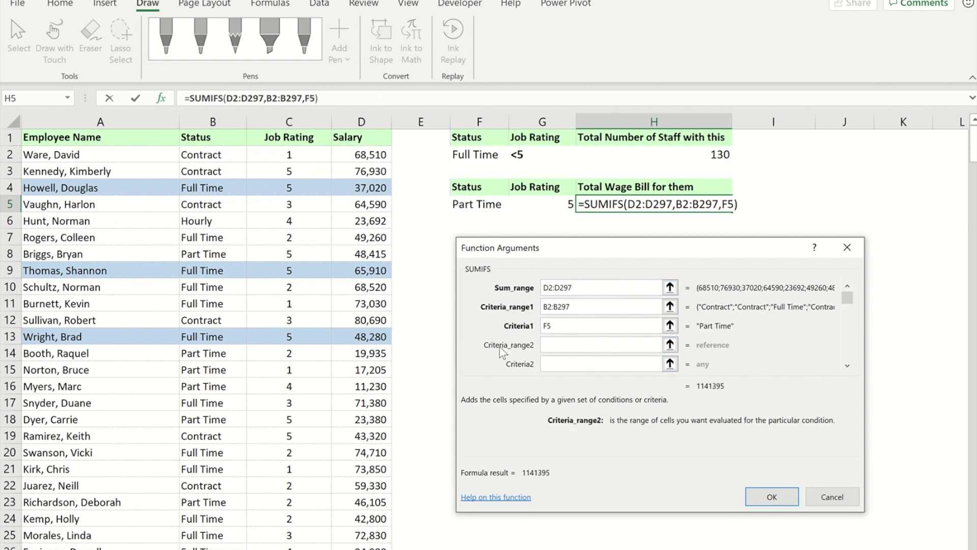
click(296, 152)
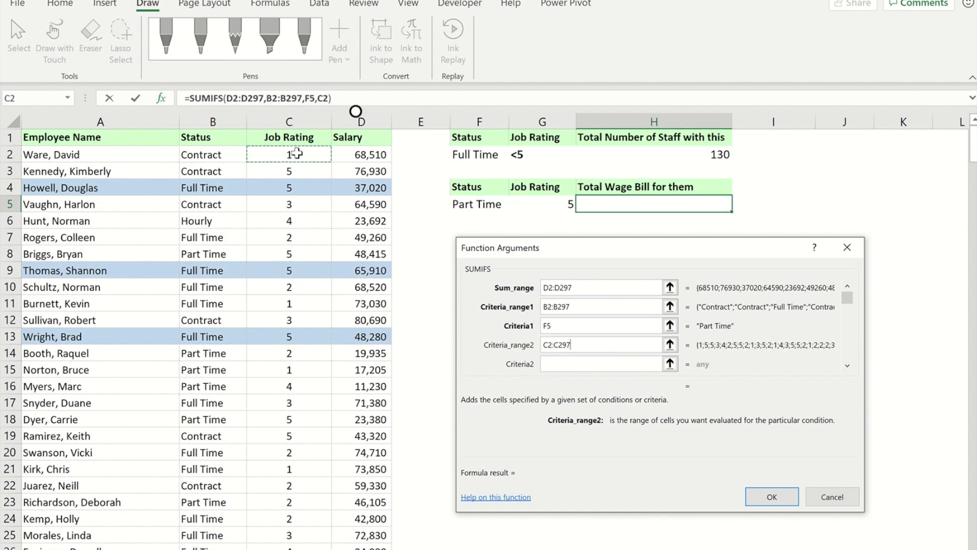
key(ctrl+shift+Down)
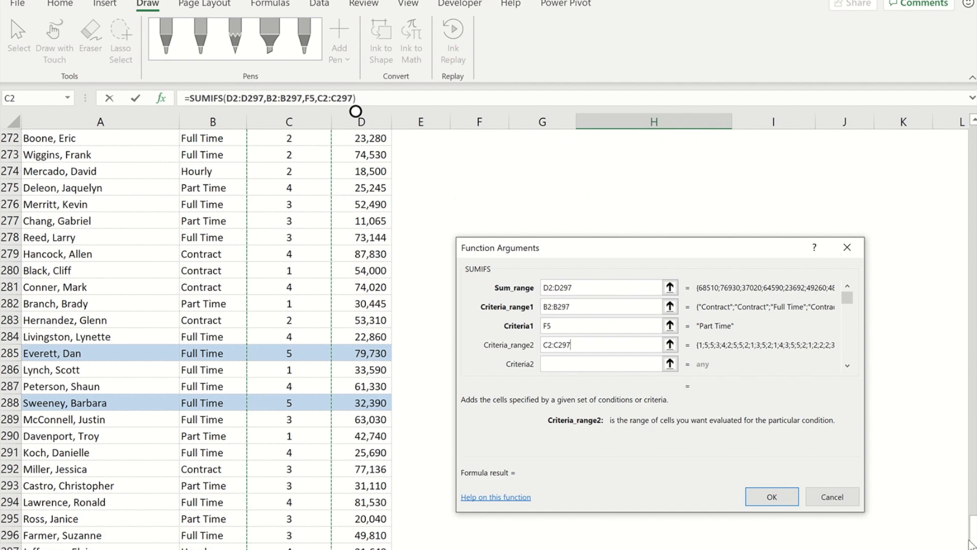
drag(972, 529, 961, 118)
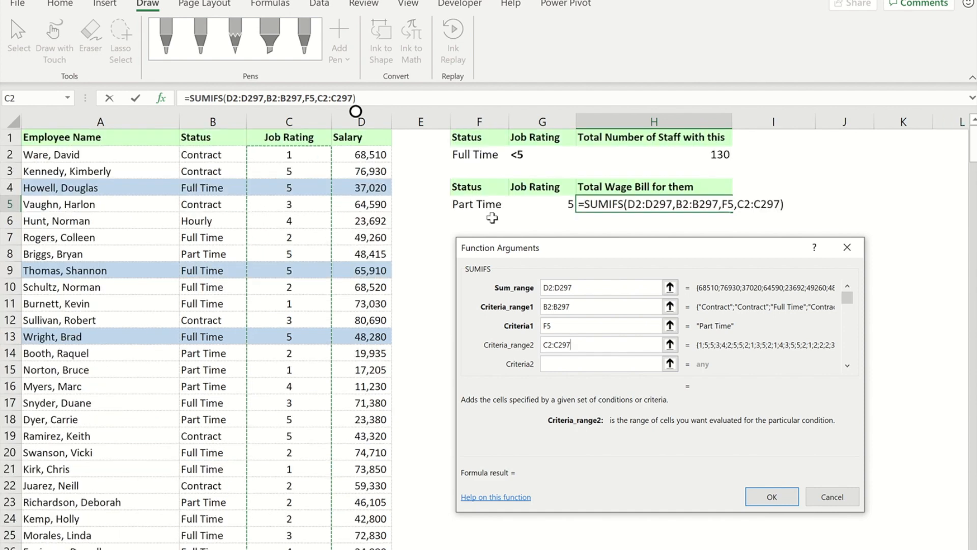
click(569, 364)
click(564, 202)
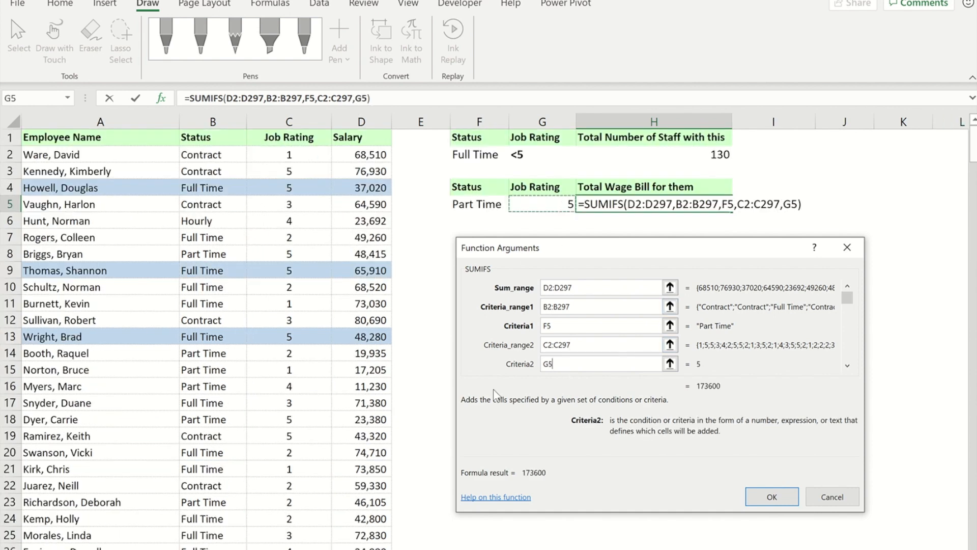
Step: Look through the further optional criteria arguments of SUMIFS, leave them empty and confirm the formula in H5
click(847, 365)
click(847, 366)
click(847, 366)
click(847, 365)
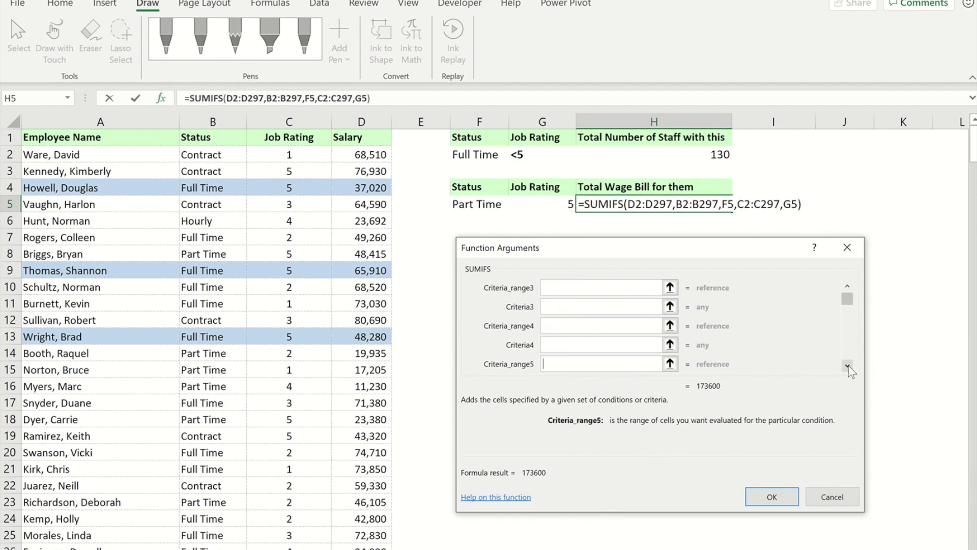
click(770, 497)
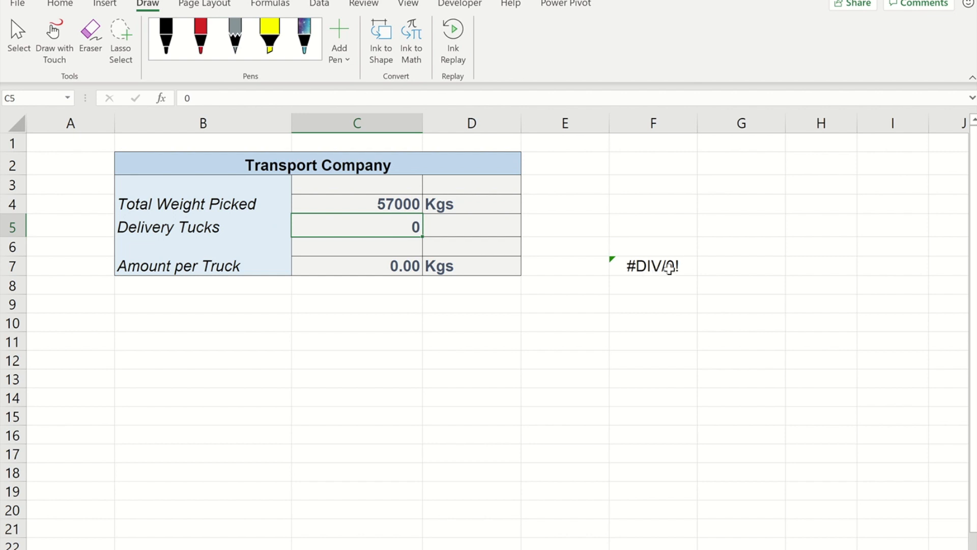
Step: On the Transport Company sheet, examine which cells the formula in F7 refers to and leave it as it is
click(638, 266)
click(273, 96)
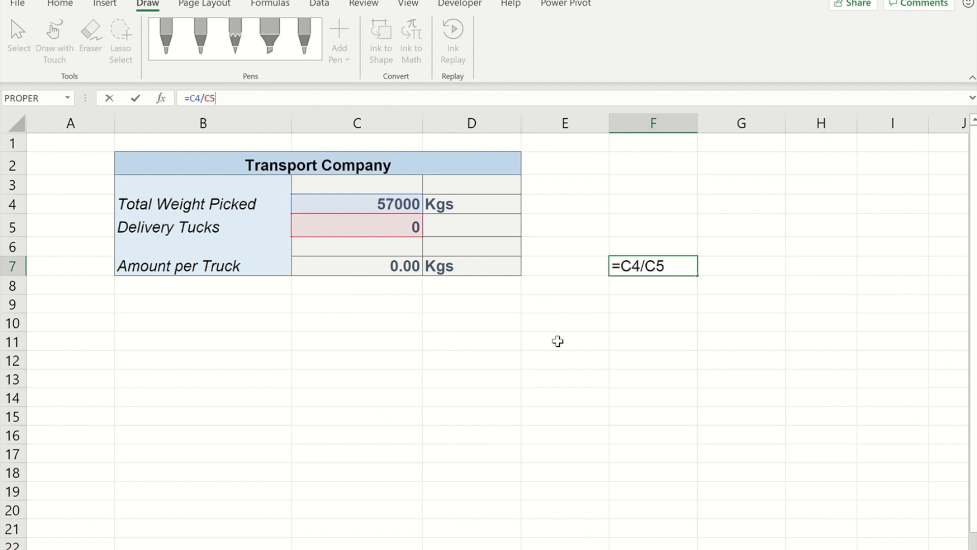
key(ctrl+Return)
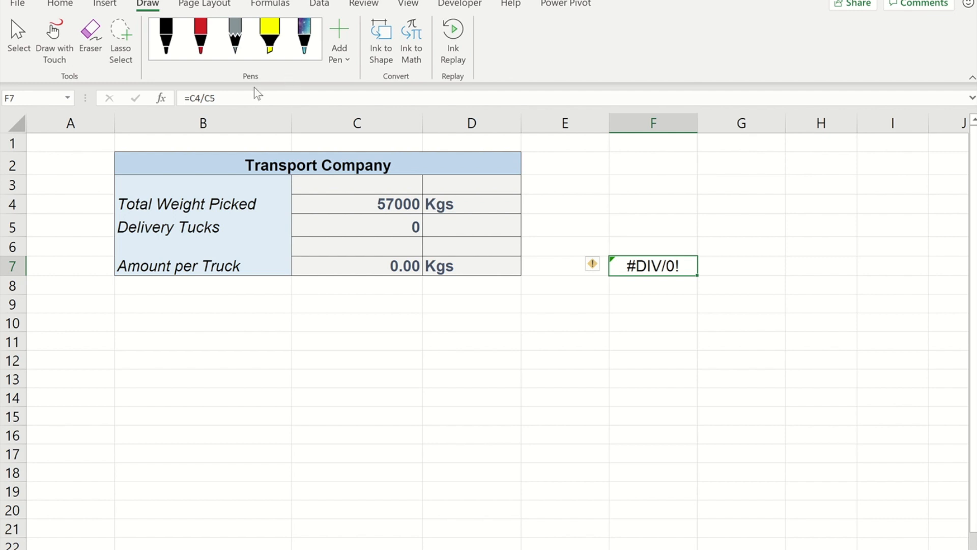
Step: Wrap the division C4/C5 in F7 in an IFERROR function that returns 0 on an error
click(194, 97)
click(188, 98)
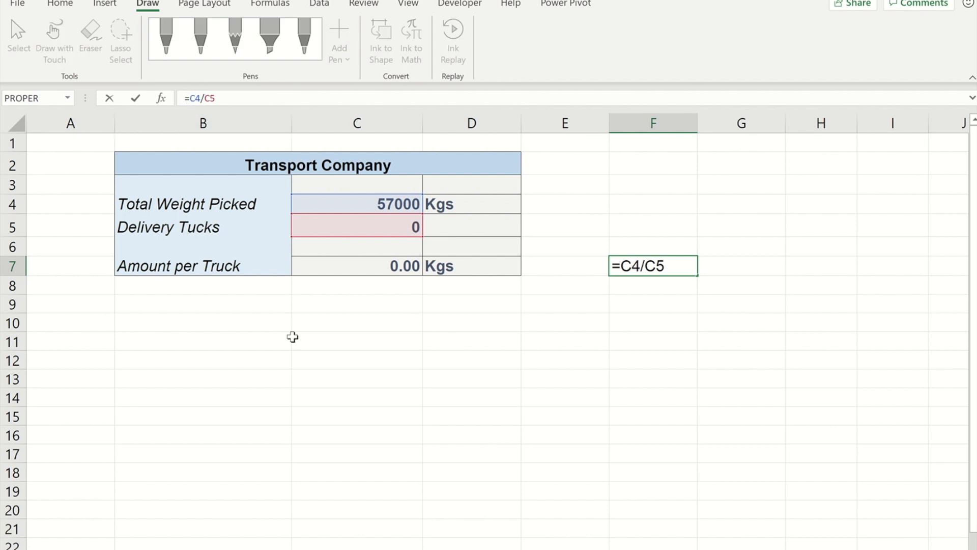
text(ife)
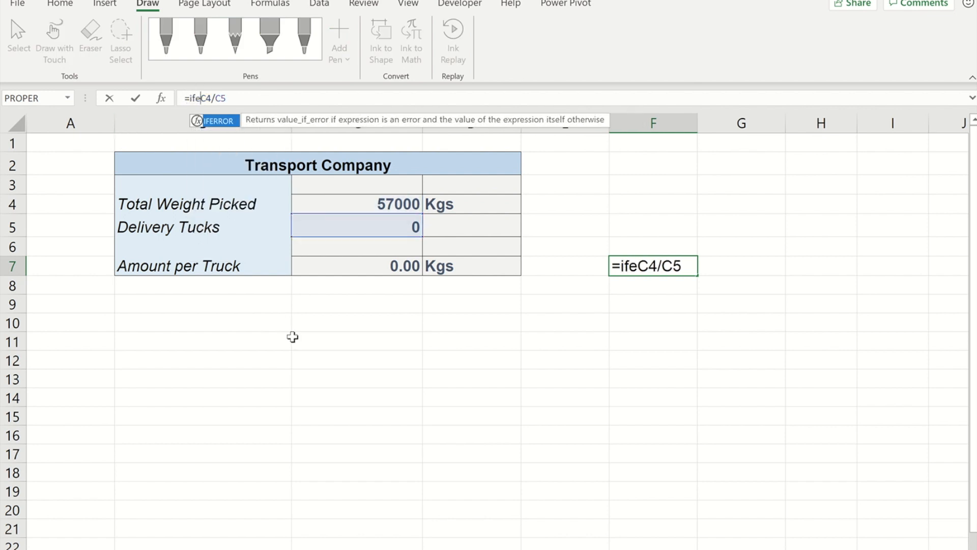
key(Tab)
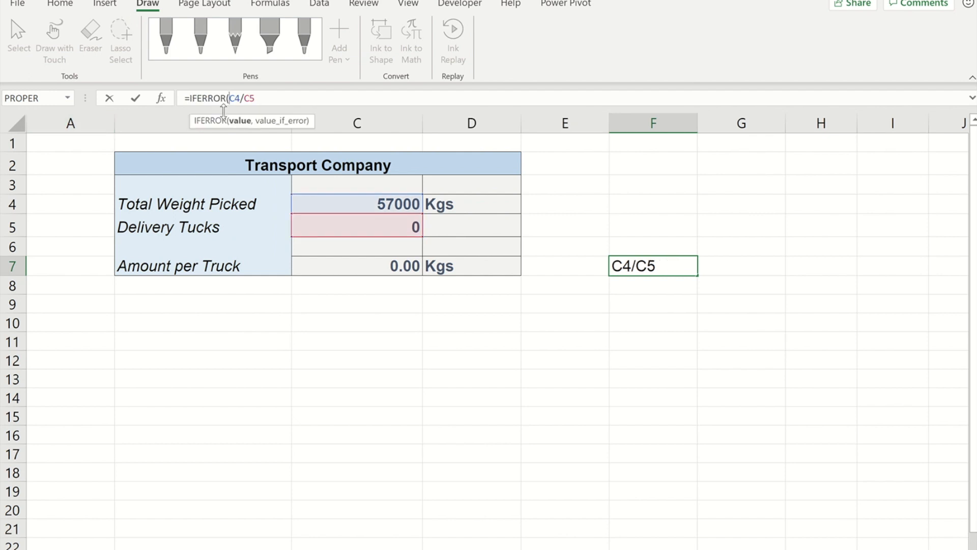
click(260, 98)
text(,)
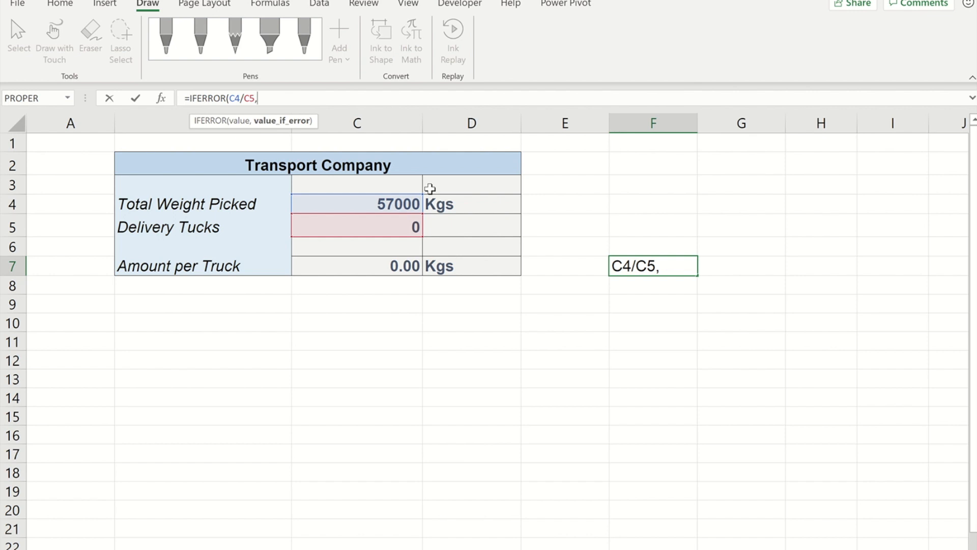
text(0))
key(ctrl+Return)
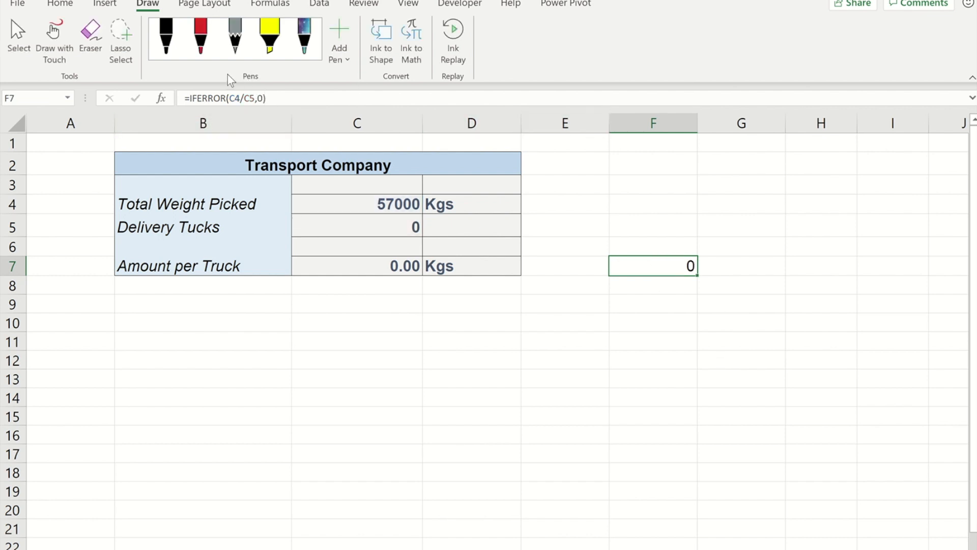
Step: Replace the IFERROR fallback value in F7 with the text "Missing Value Please Check"
click(265, 96)
key(BackSpace)
text(")
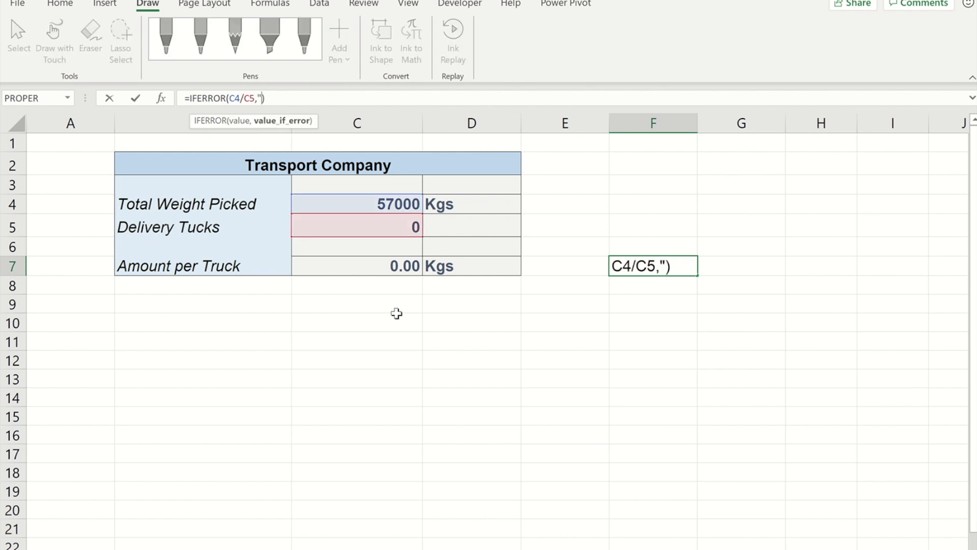
text(Missing )
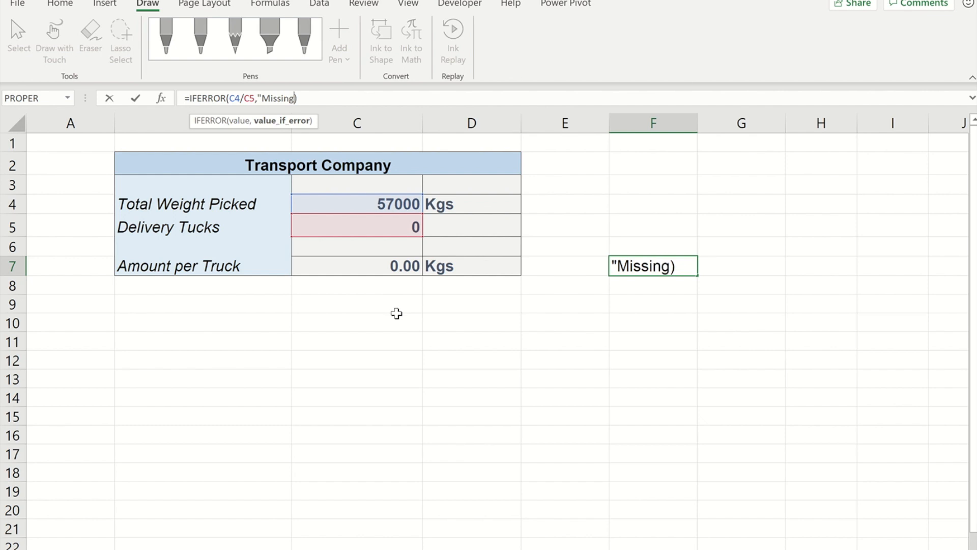
text(Value )
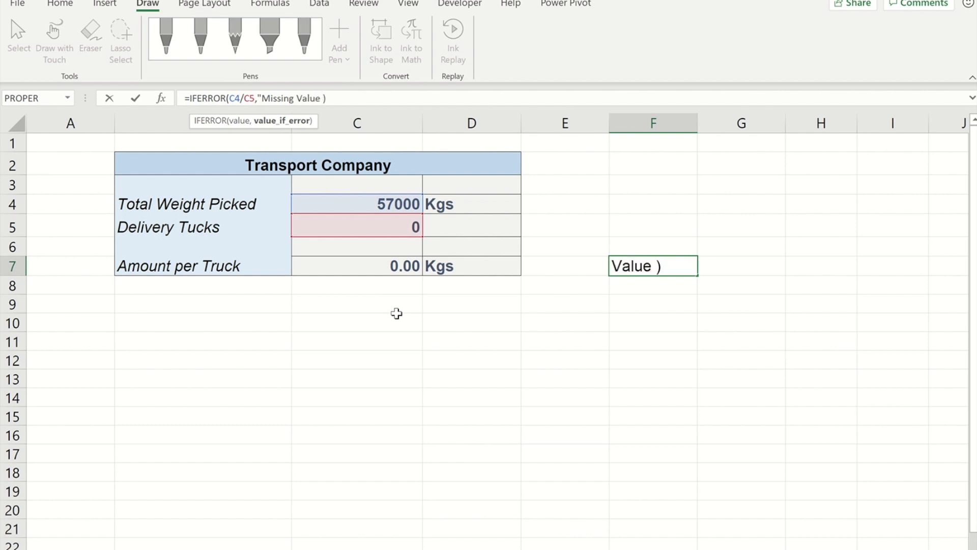
text(Please Check)
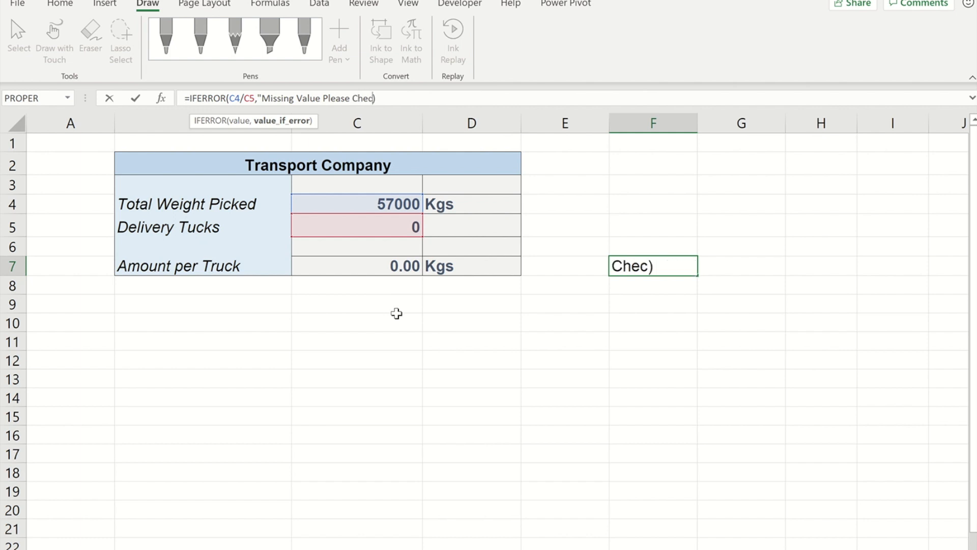
text(")
key(Return)
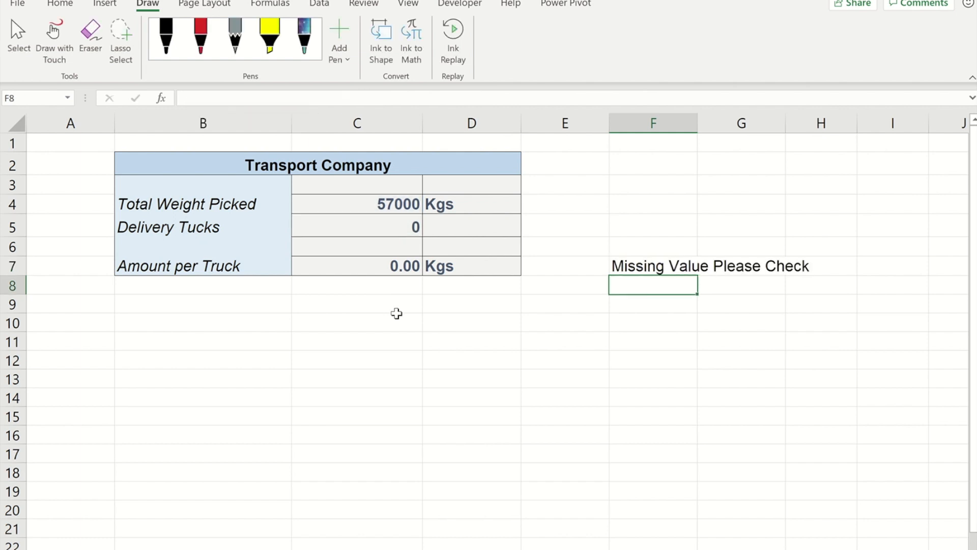
click(626, 270)
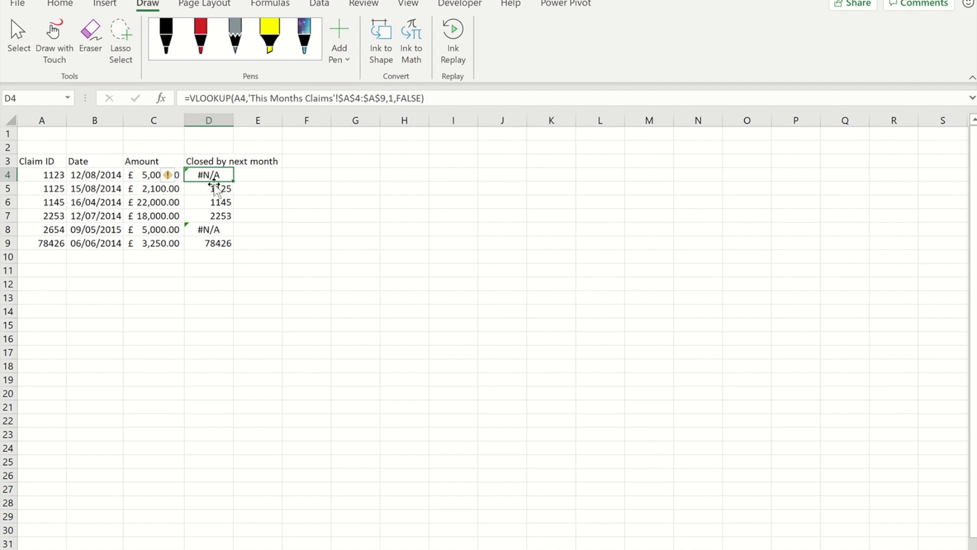
Step: In the claims table, wrap the VLOOKUP in D4 in ISNA and make it the logical test of an IF function
click(187, 98)
text(i)
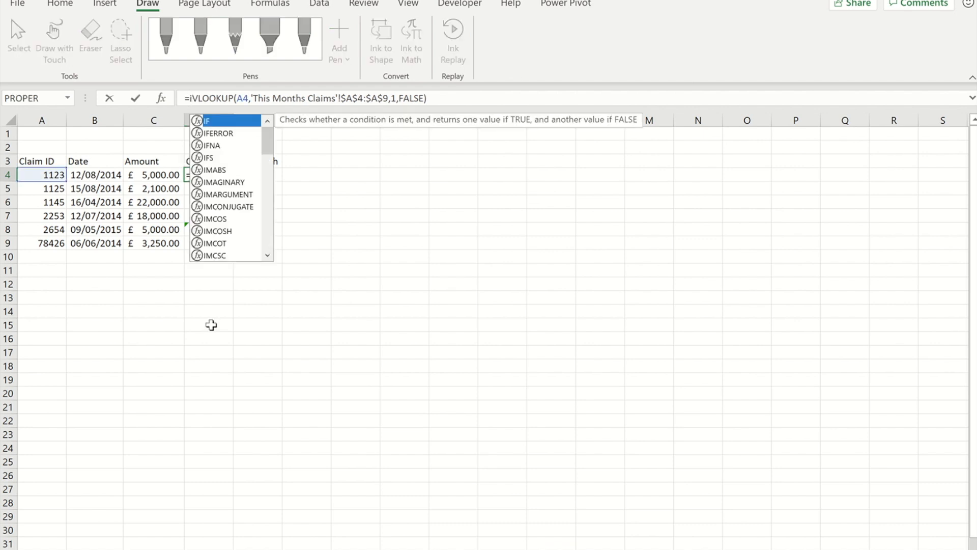
text(f()
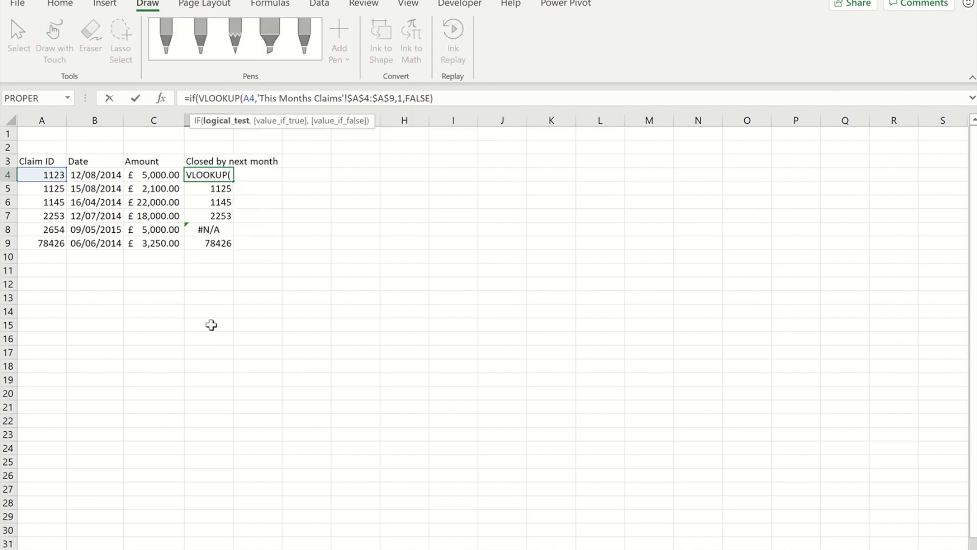
text(isna)
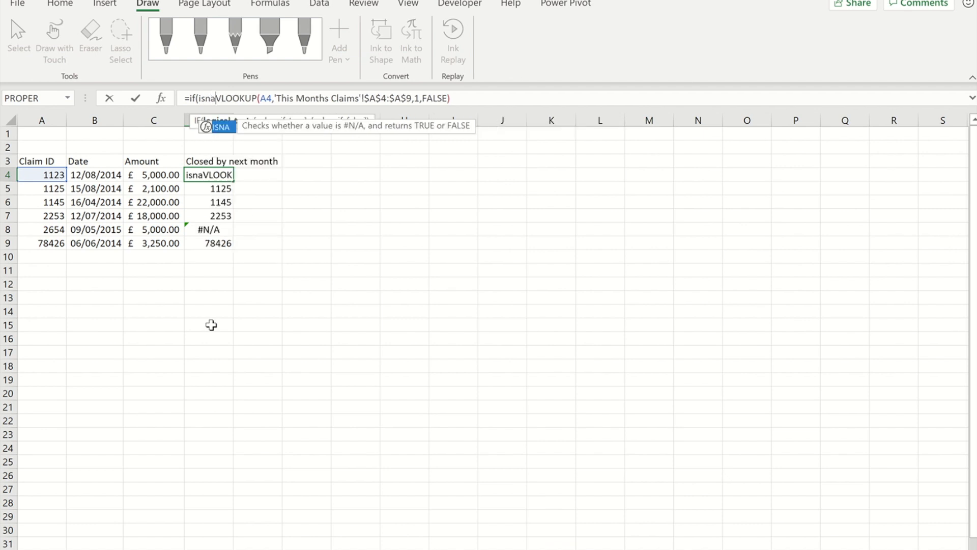
text(()
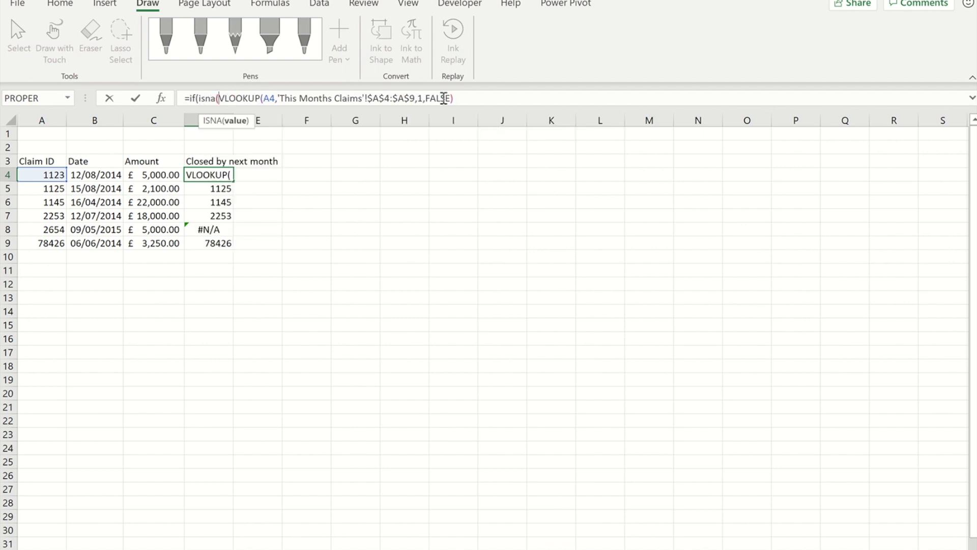
click(474, 98)
text())
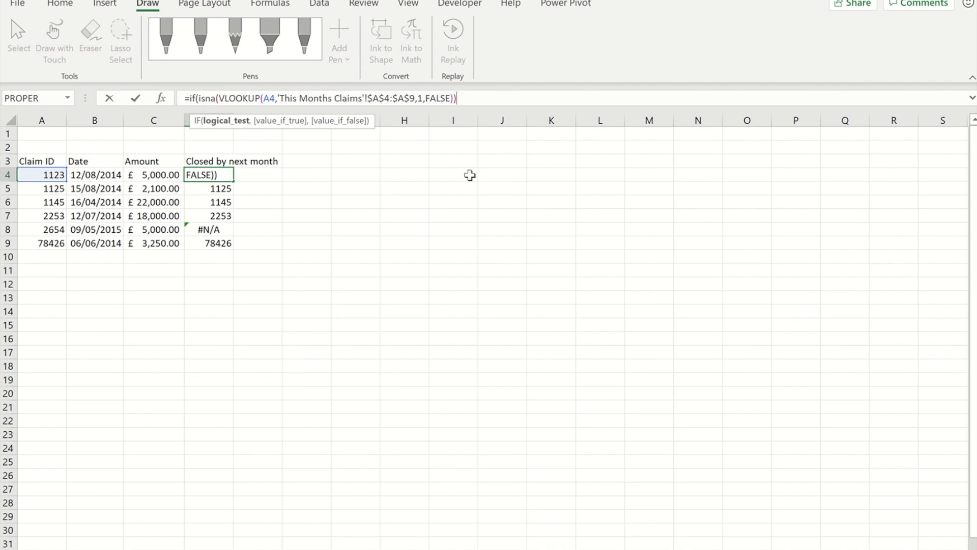
text(,)
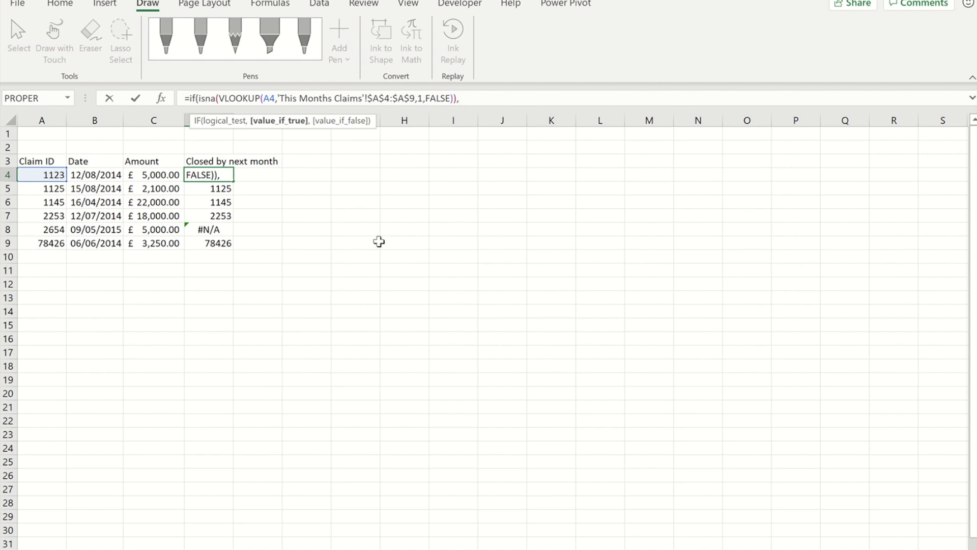
Step: Complete the IF formula in D4 so it returns "Closed" when true and "Open" when false
text("Cloded)
key(BackSpace)
key(BackSpace)
key(BackSpace)
text(sed",)
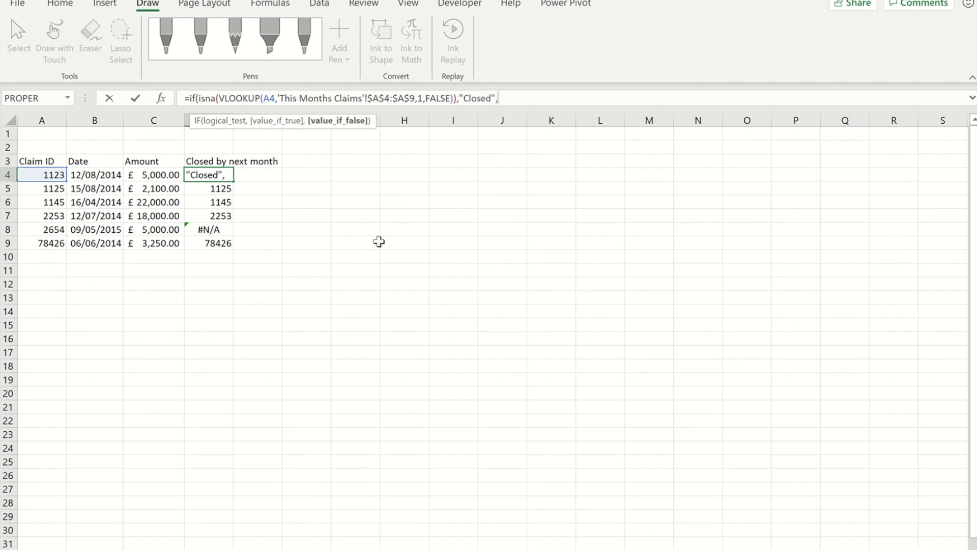
text("Open"))
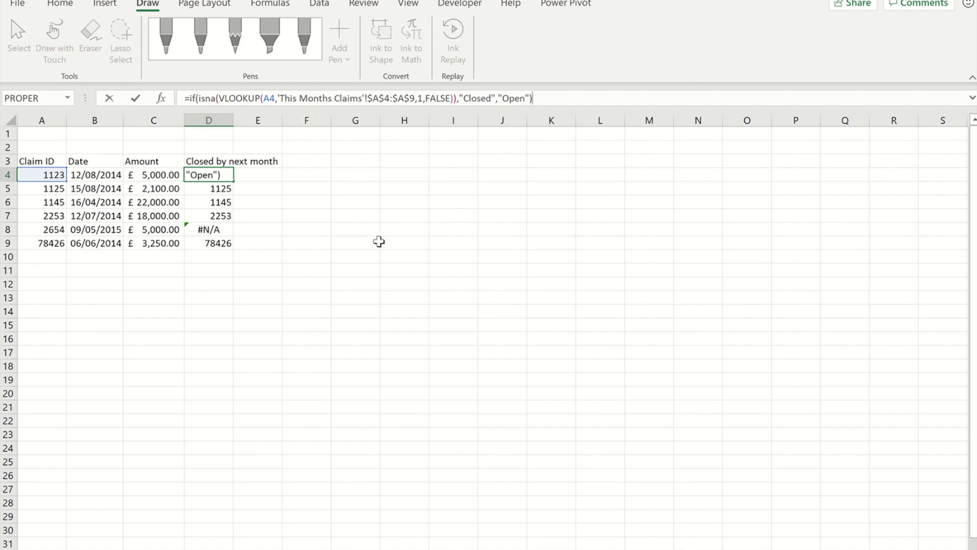
key(ctrl+Return)
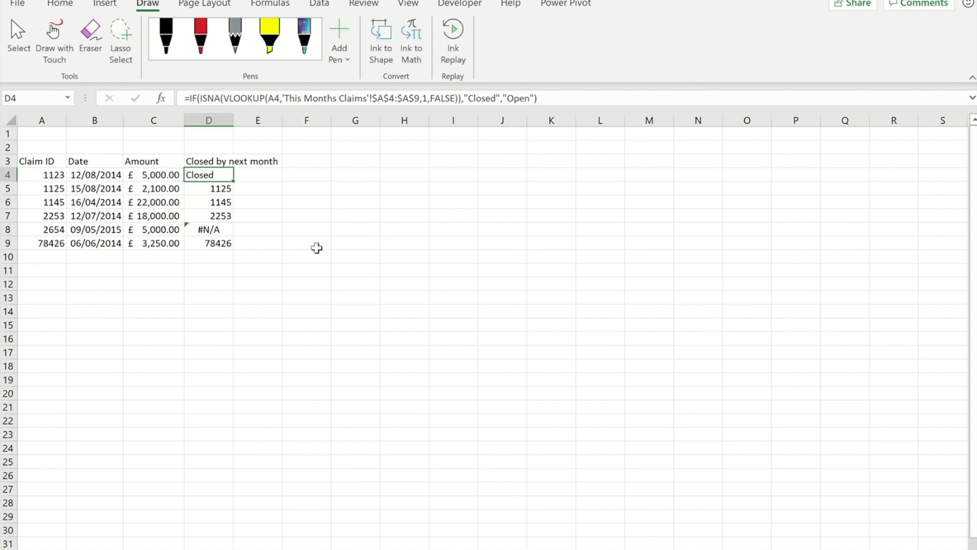
Step: Copy the D4 formula down the "Closed by next month" column to D9 and go to the next worksheet
double_click(235, 181)
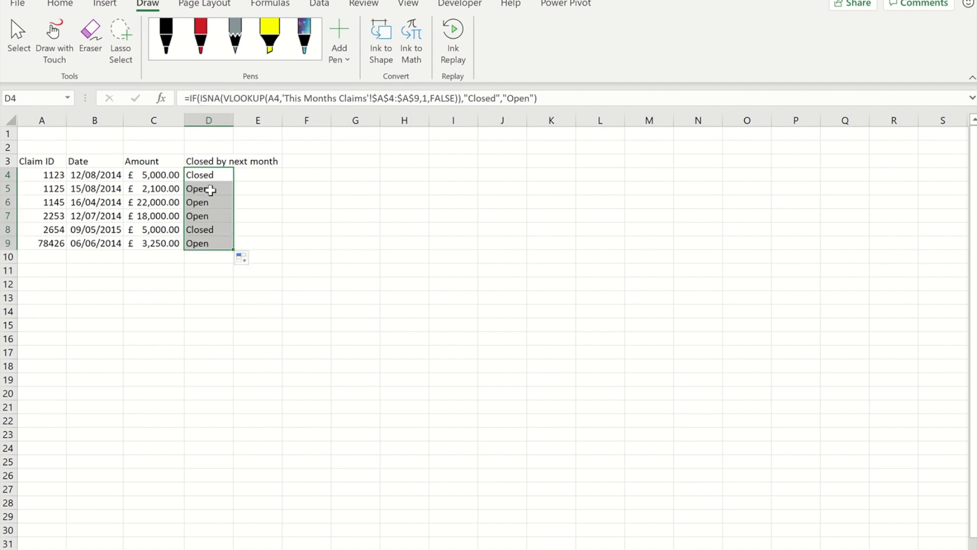
click(217, 174)
click(216, 187)
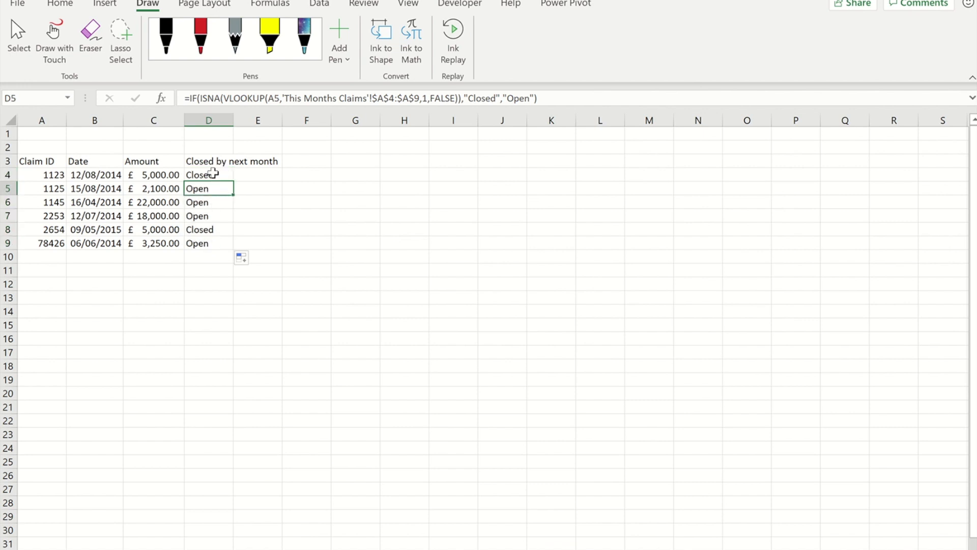
click(212, 175)
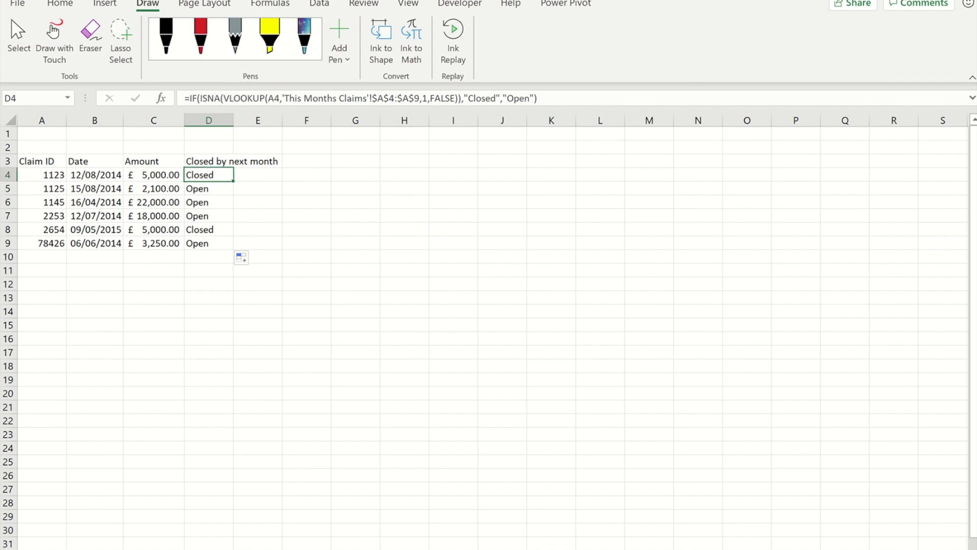
key(ctrl+Page_Down)
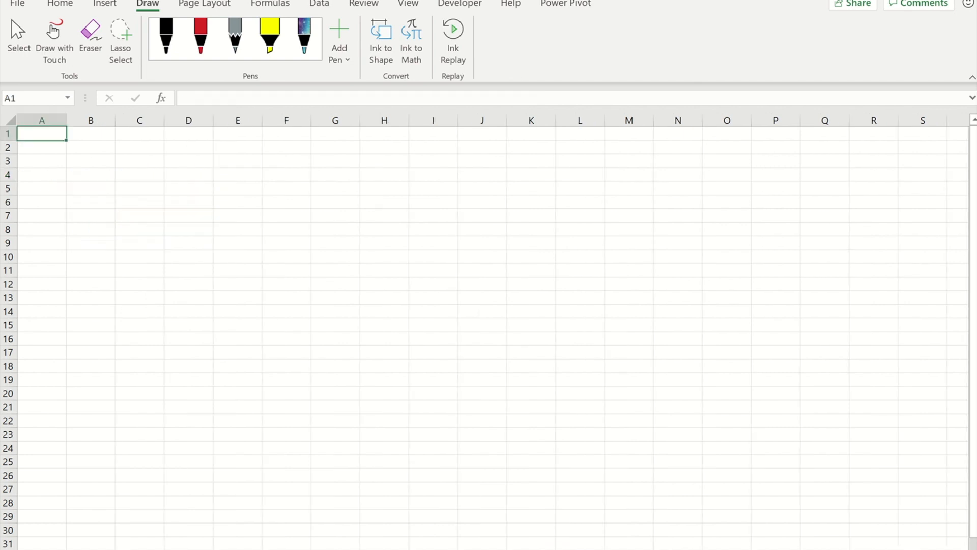